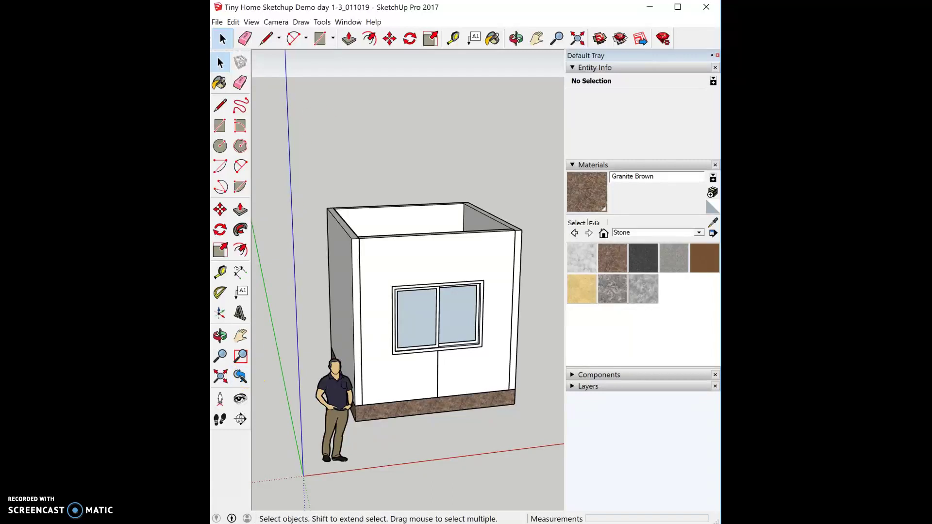
Switch the camera to the Front standard view of the house
left_click(273, 23)
mouse_move(305, 58)
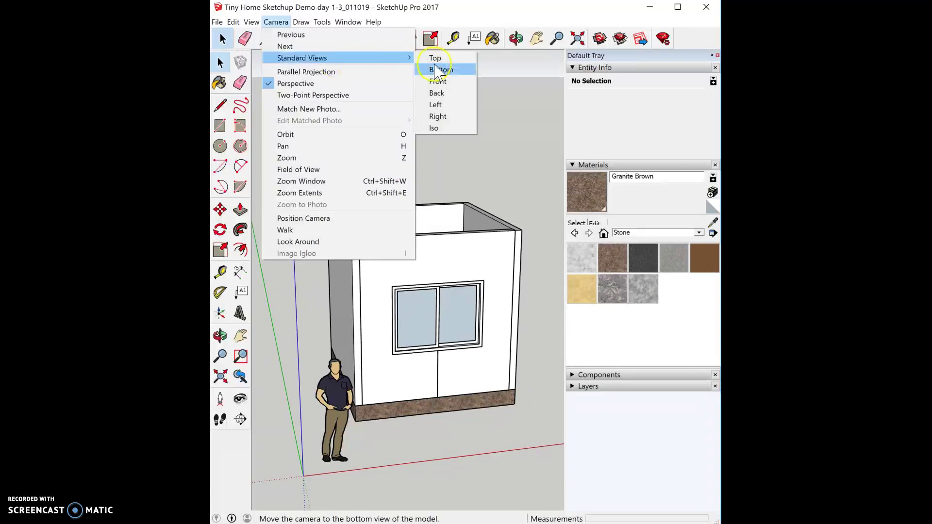
left_click(439, 81)
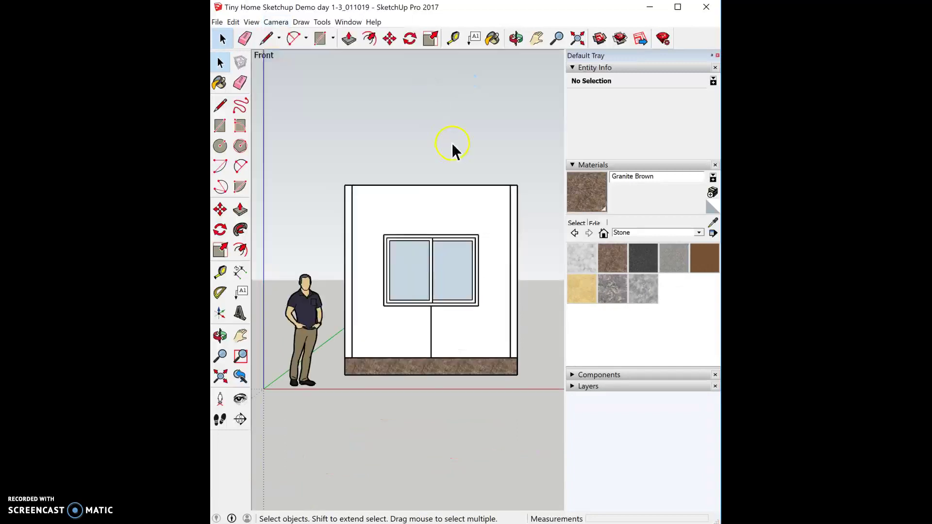
Draw a 3' ridge line and both roof slopes to the wall corners with 1' overhangs
left_click(266, 39)
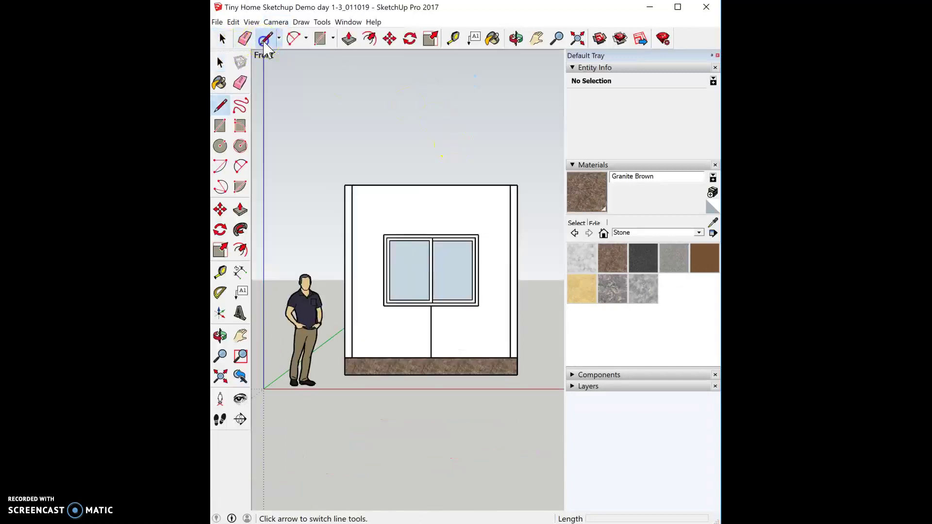
left_click(431, 184)
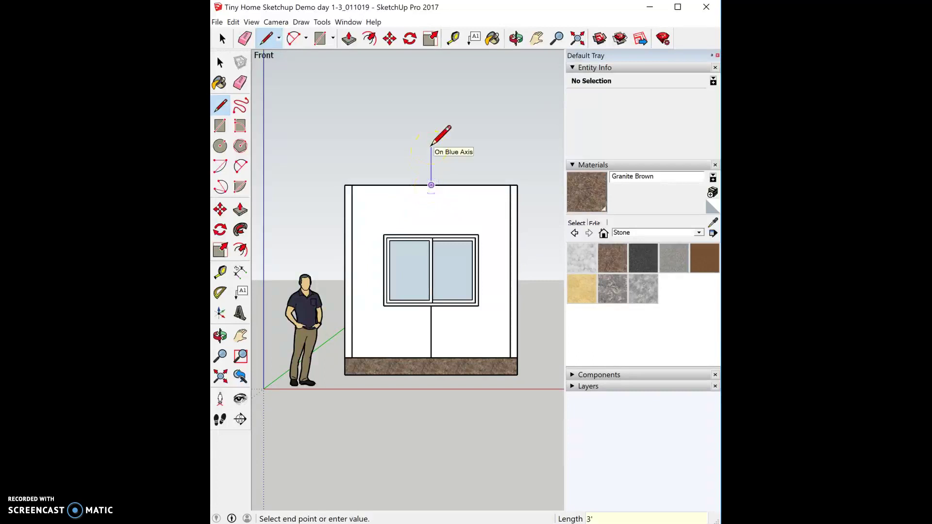
left_click(517, 185)
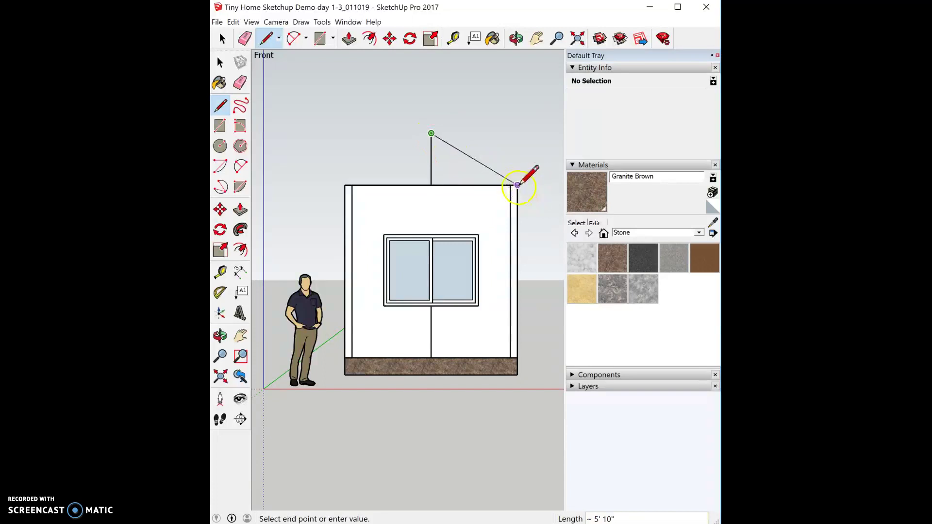
left_click(518, 184)
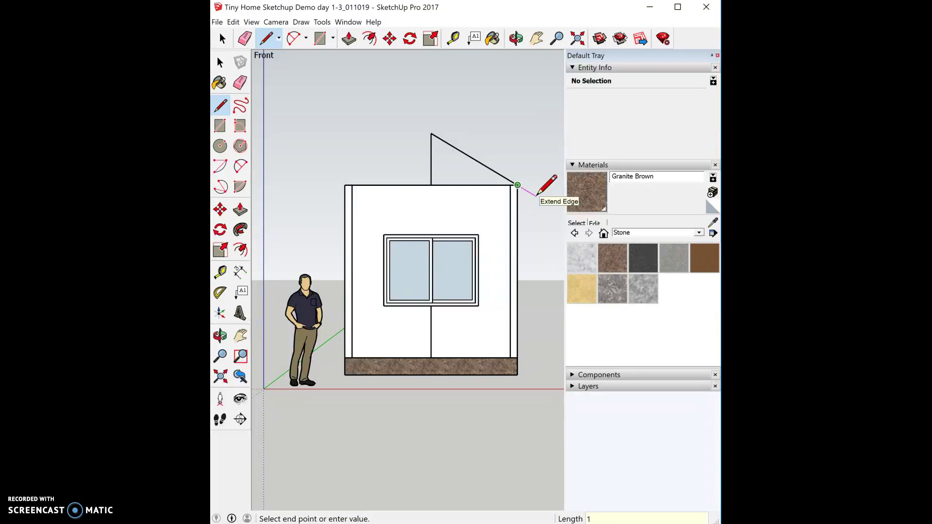
left_click(532, 194)
left_click(431, 133)
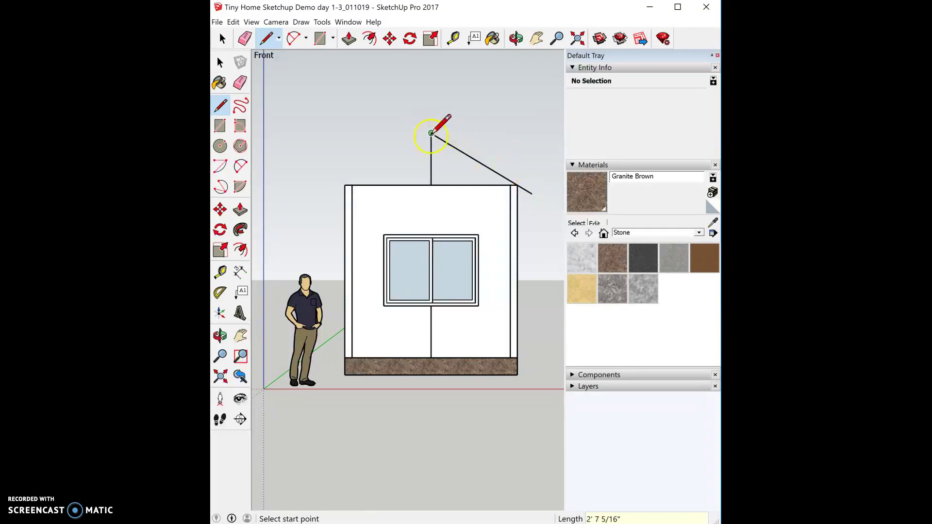
left_click(344, 186)
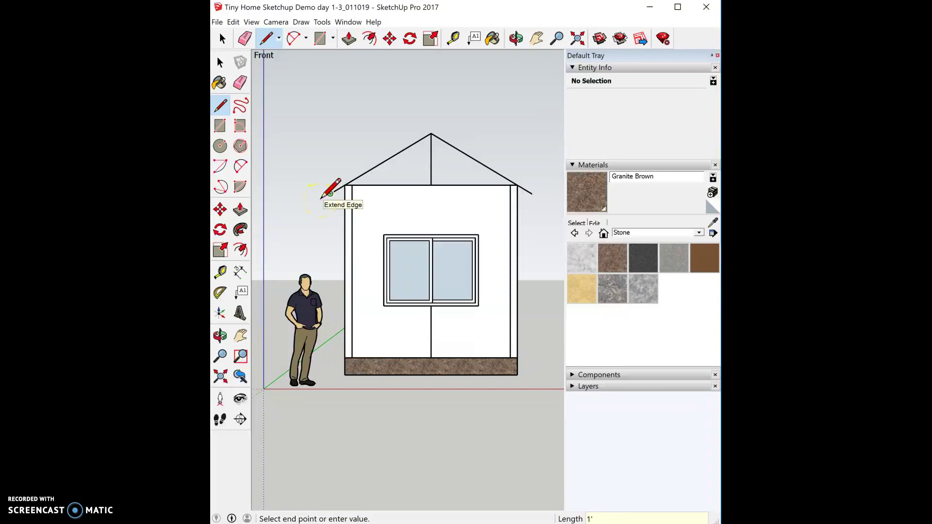
left_click(322, 197)
Add 6" thickness edges to both roof slopes, closing each into a face
left_click(431, 132)
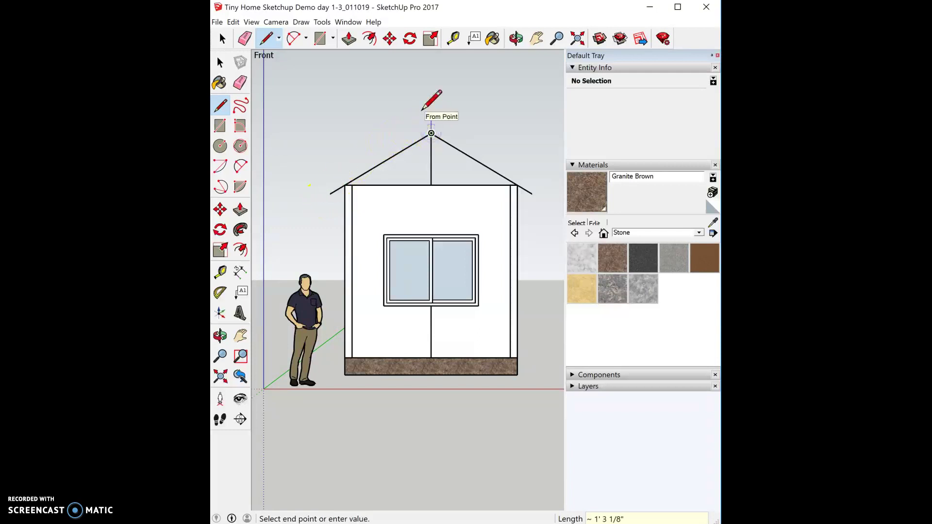
left_click(431, 125)
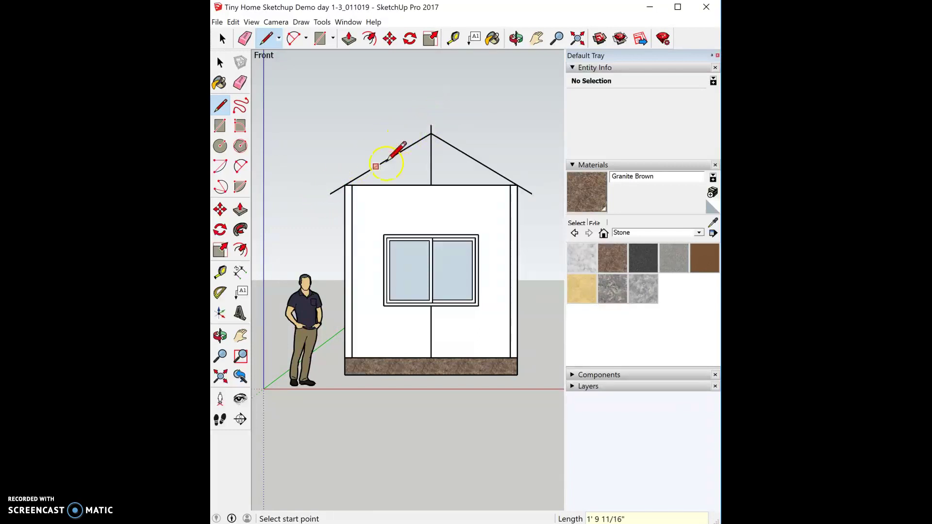
left_click(330, 193)
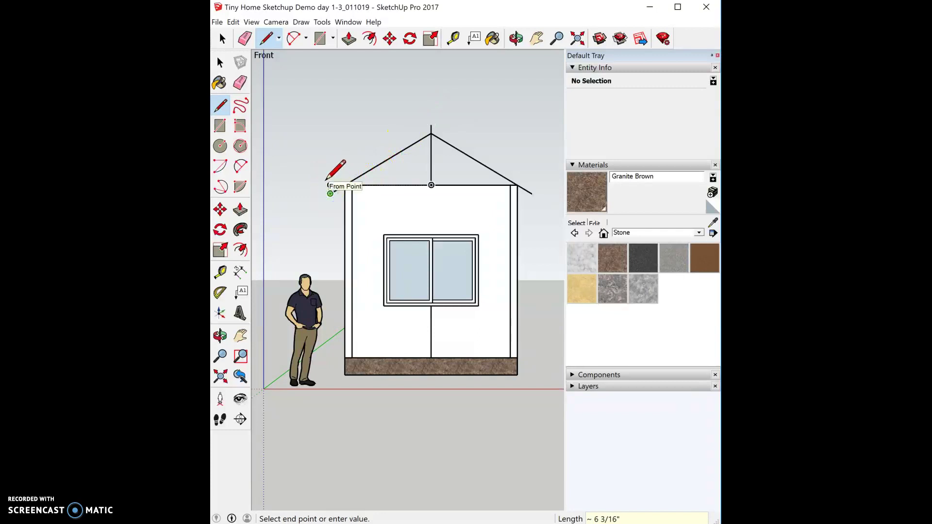
key("Return")
left_click(430, 127)
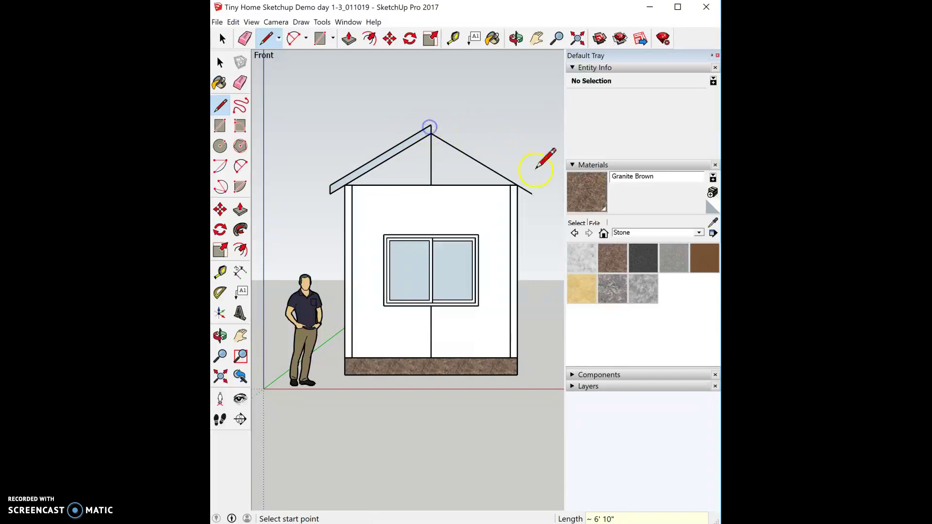
left_click(532, 193)
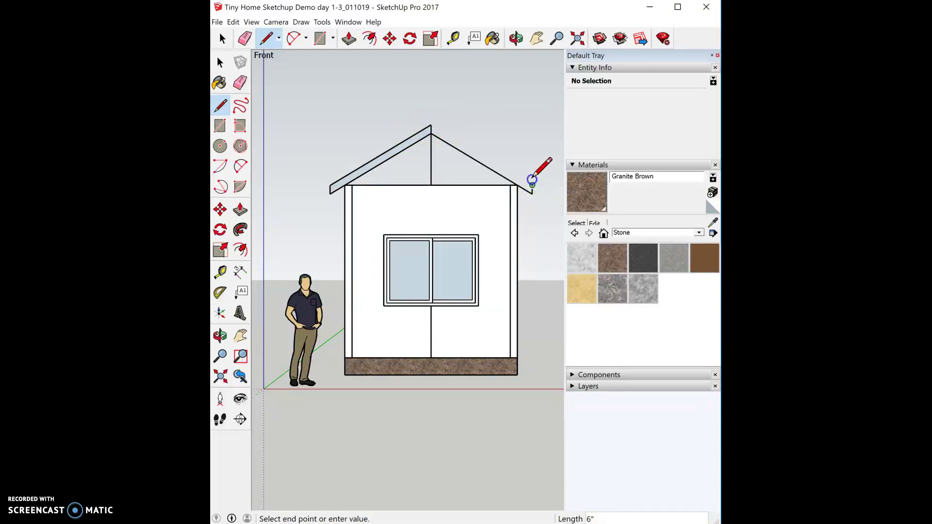
left_click(532, 181)
left_click(431, 126)
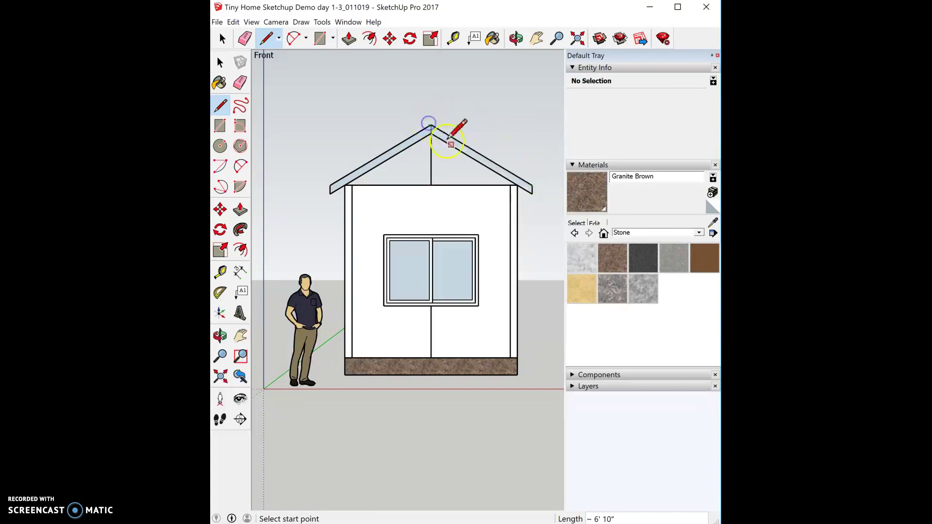
Delete the vertical centre line under the ridge
key("space")
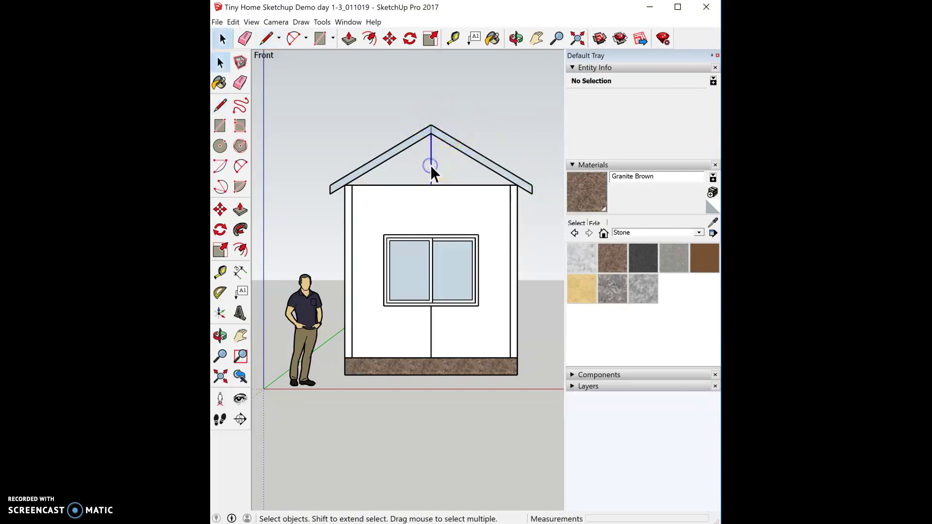
left_click(431, 167)
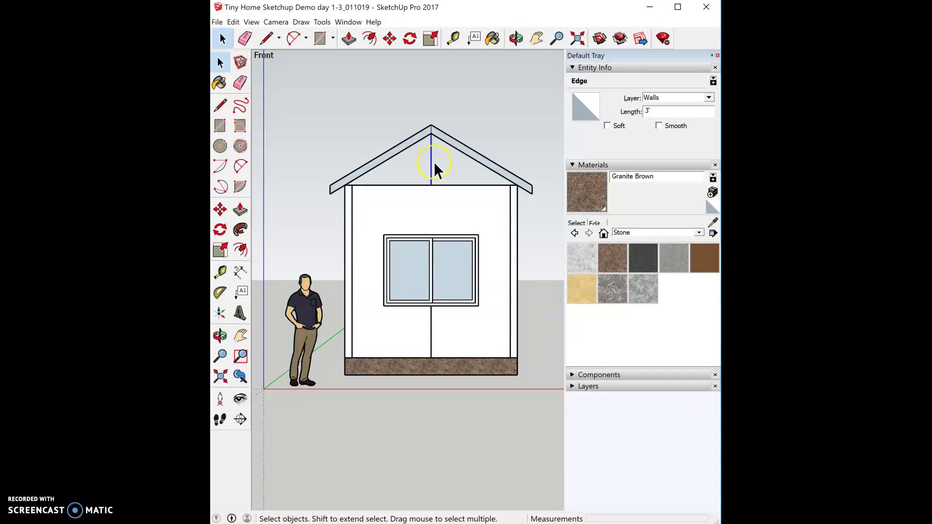
key("Delete")
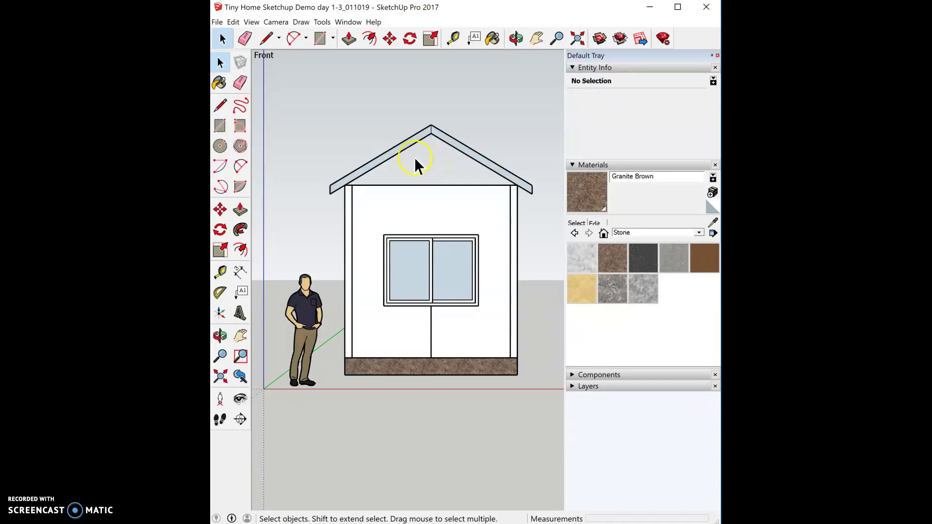
Make the whole roof profile a component named 'roof'
left_click_drag(314, 113, 540, 200)
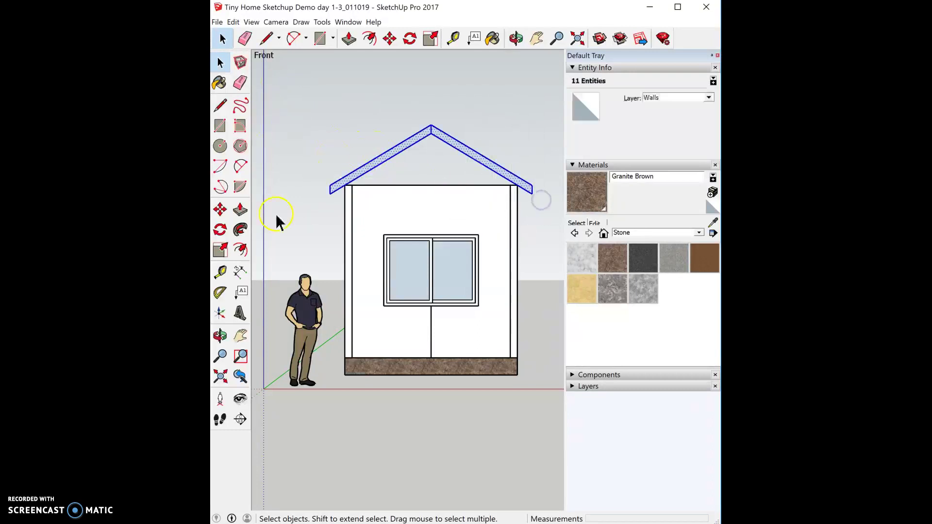
right_click(359, 176)
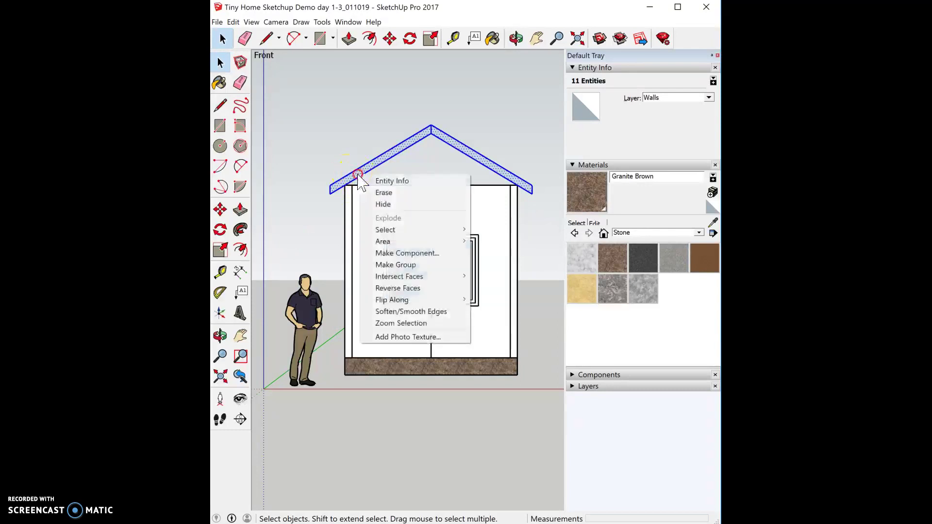
left_click(407, 253)
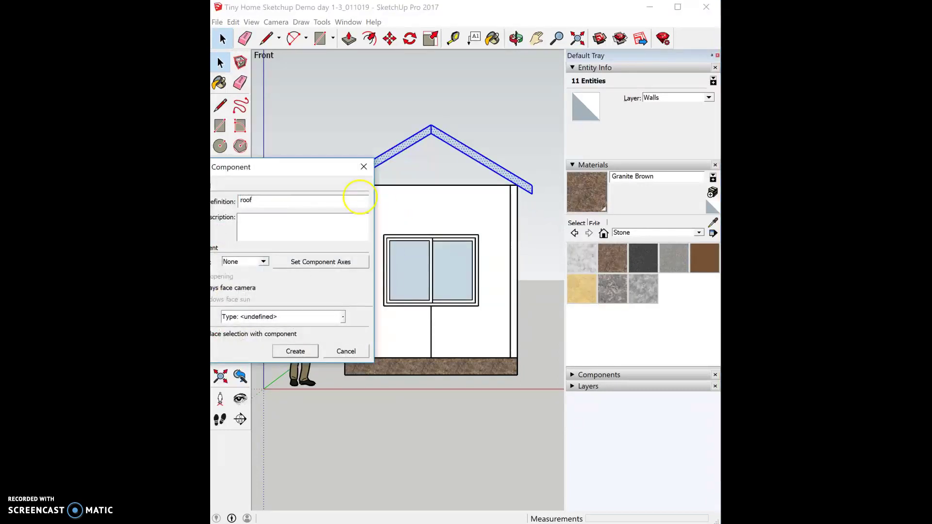
left_click(298, 351)
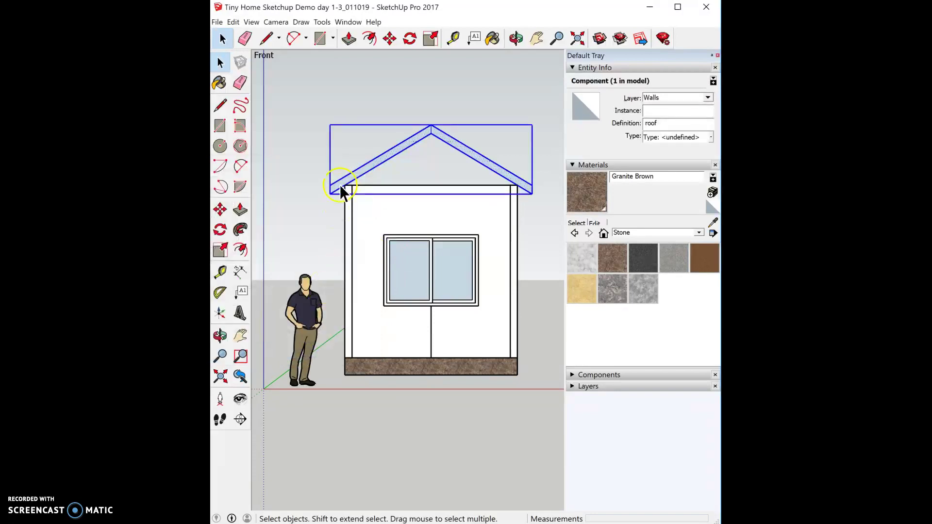
Inside the roof component, extrude the roof profile 10' back along the house
middle_click_drag(314, 211, 508, 153, "shift")
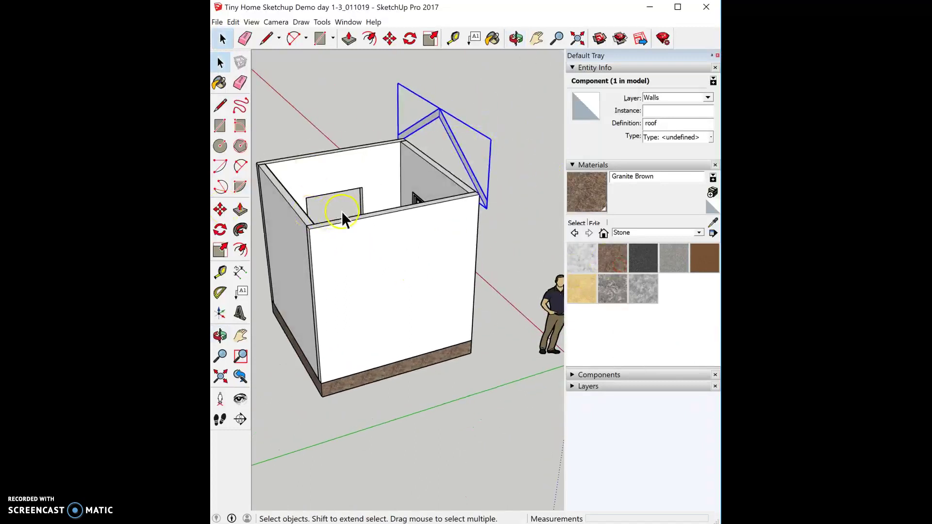
scroll(341, 211, "down", 2)
scroll(302, 187, "up", 4)
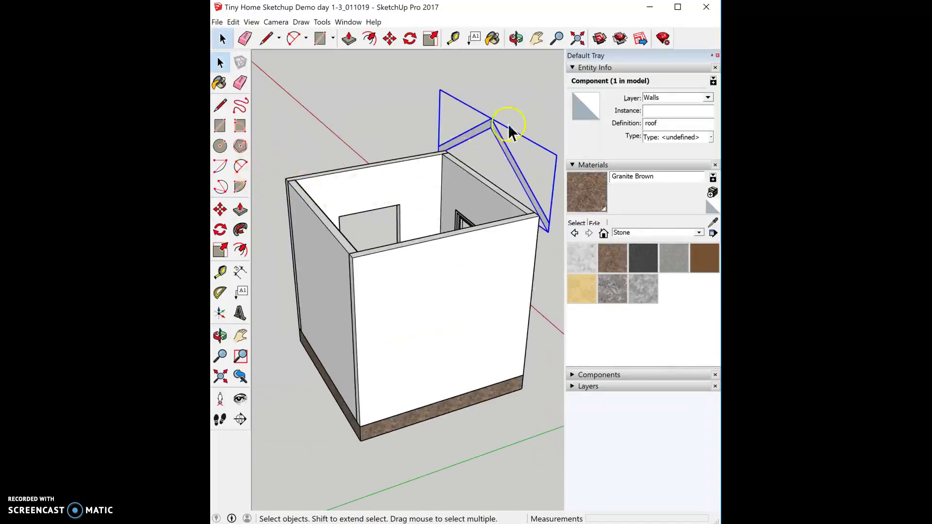
double_click(500, 137)
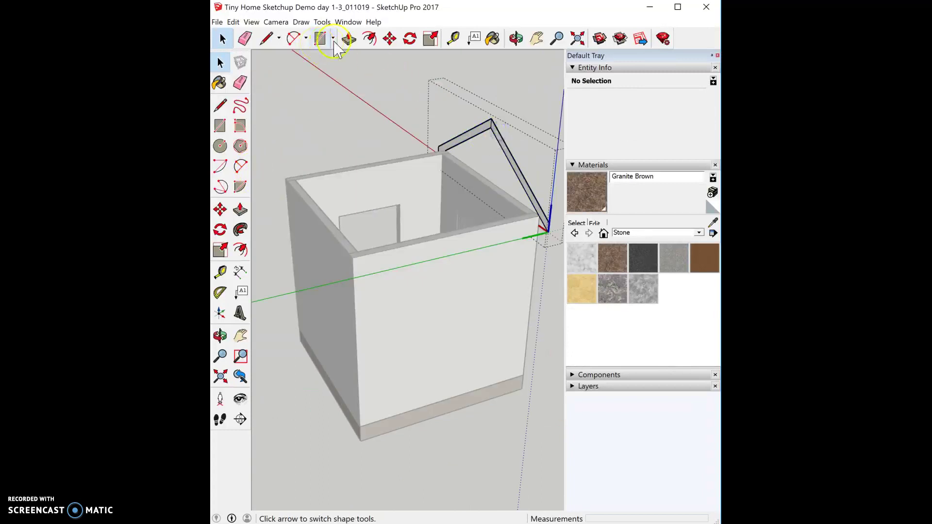
left_click(348, 39)
left_click(505, 151)
left_click_drag(505, 155, 351, 267)
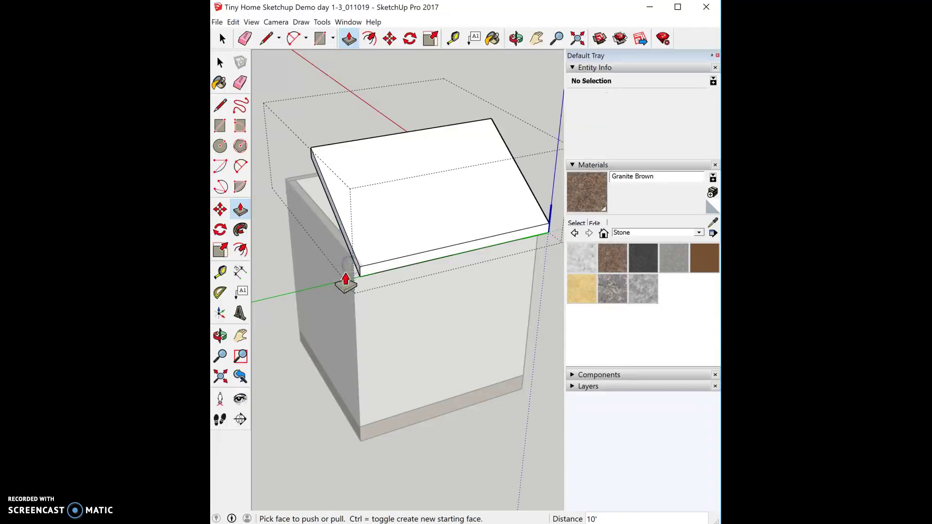
Pull the left roof slab's side face outward to 11'
scroll(349, 243, "up", 2)
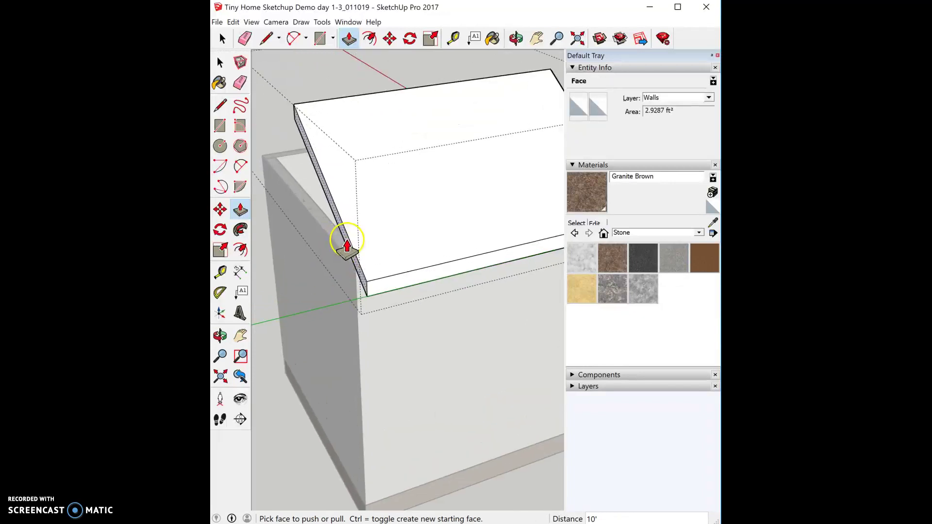
left_click_drag(346, 237, 326, 256)
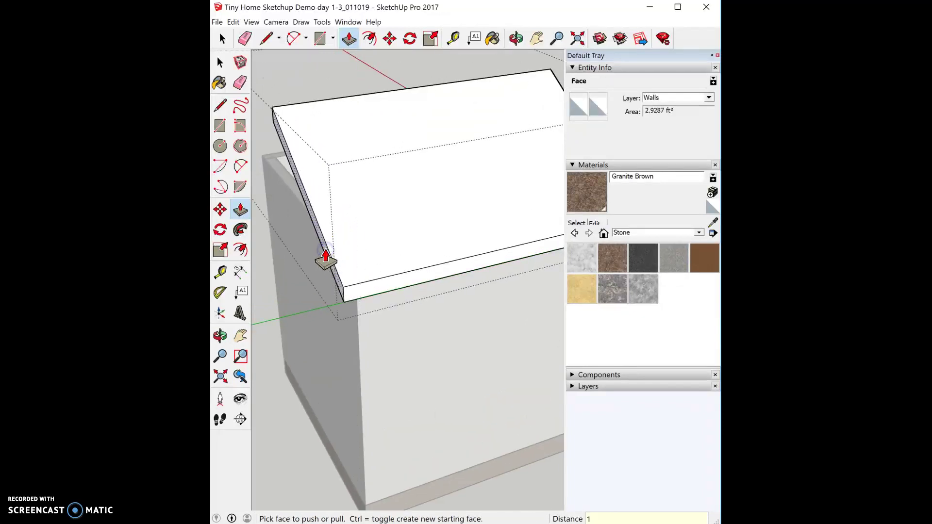
left_click(326, 255)
scroll(340, 202, "down", 5)
scroll(285, 236, "up", 5)
middle_click_drag(340, 233, 308, 150)
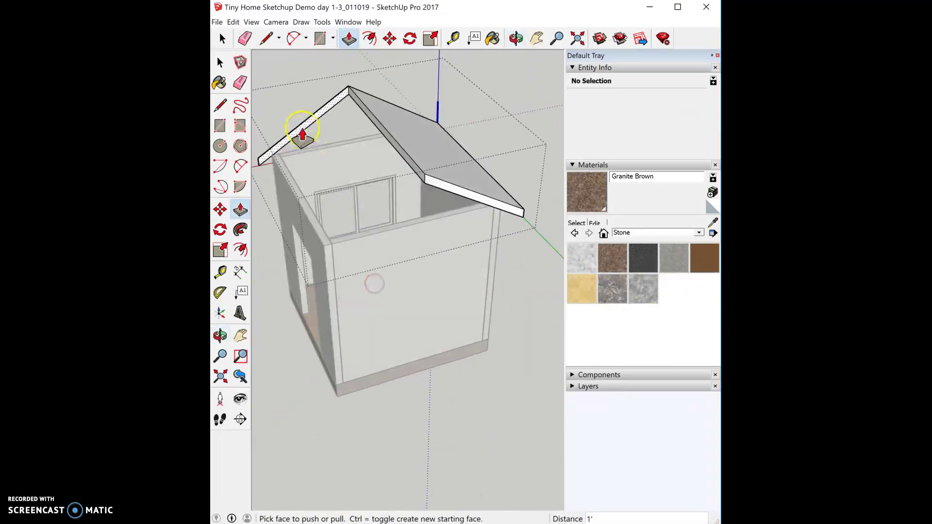
left_click_drag(303, 134, 443, 195)
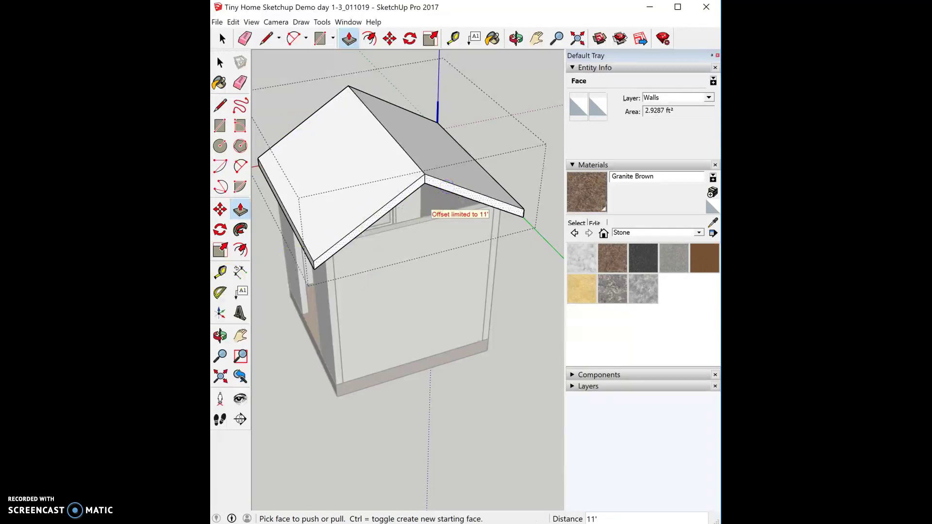
Pull the right roof slab's front edge face outward
middle_click_drag(331, 294, 374, 229)
left_click_drag(372, 218, 365, 232)
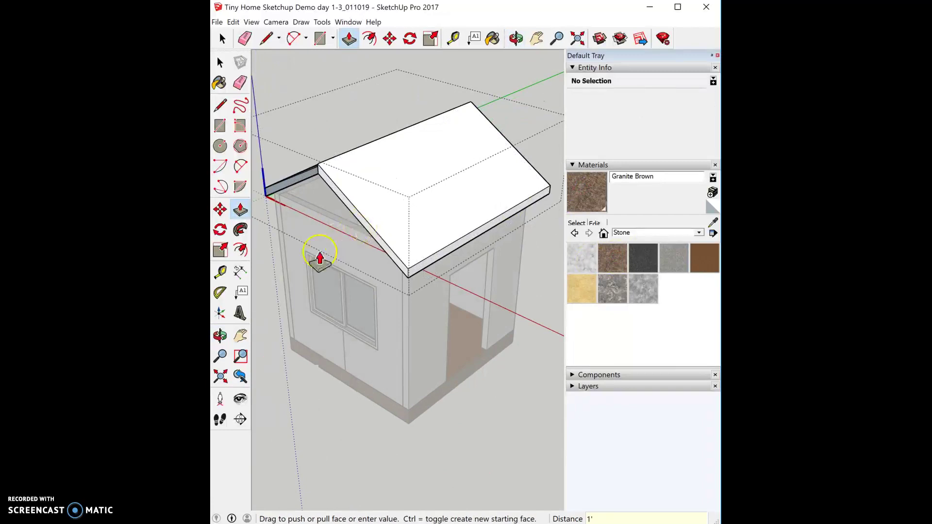
middle_click_drag(308, 260, 393, 262)
key("p")
left_click(340, 263)
scroll(340, 265, "up", 2)
key("space")
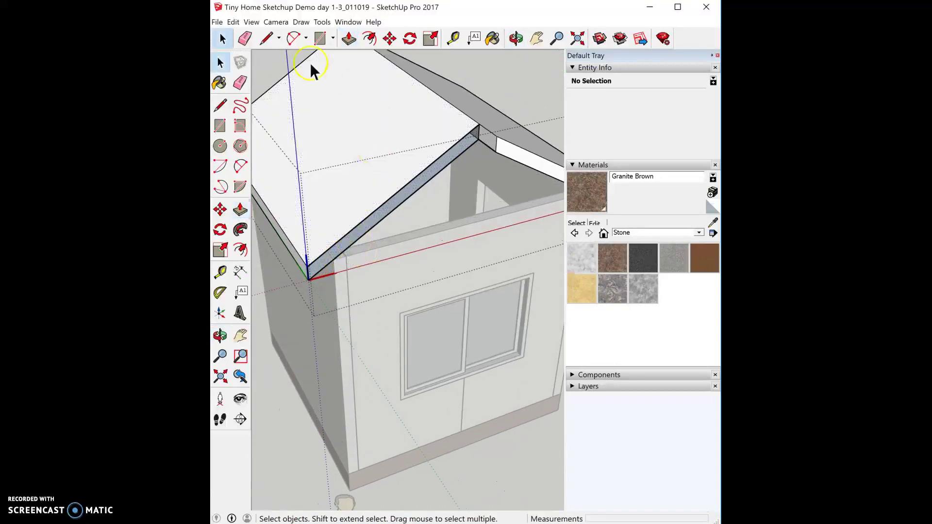
Draw a 6" line at the roof corner and pull the new edge face out 1'
left_click(266, 38)
left_click(479, 124)
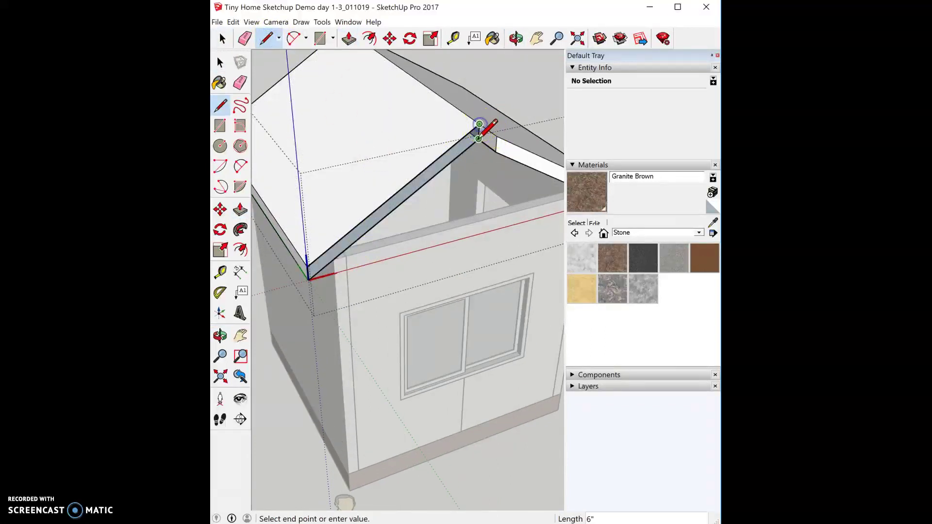
left_click(479, 138)
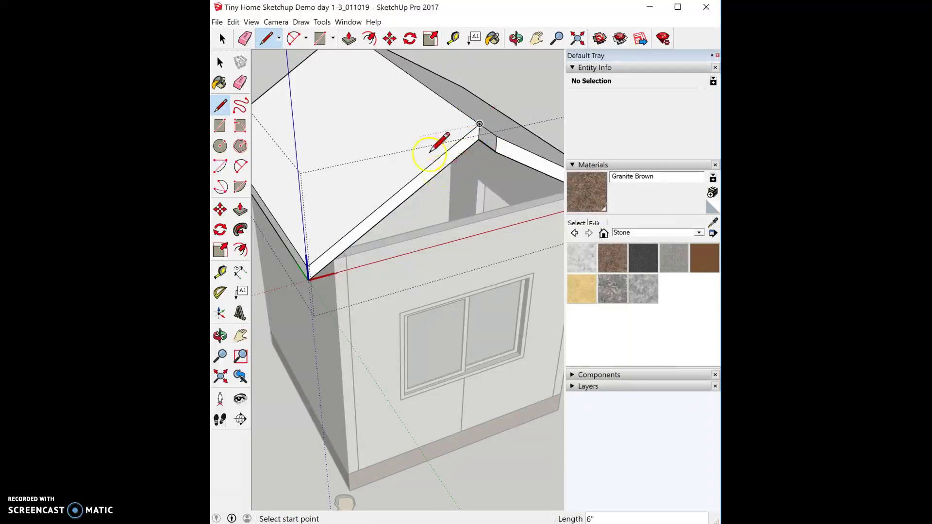
left_click(348, 38)
left_click(440, 175)
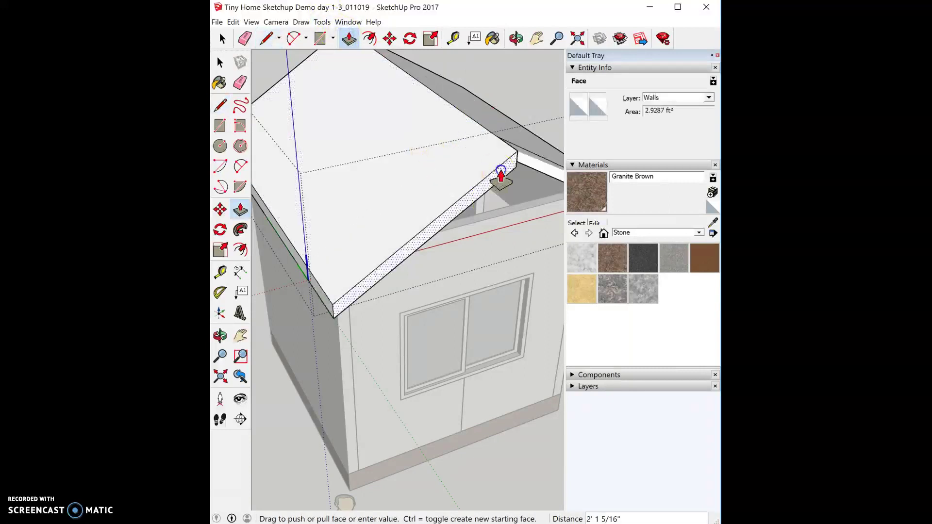
left_click(530, 155)
key("space")
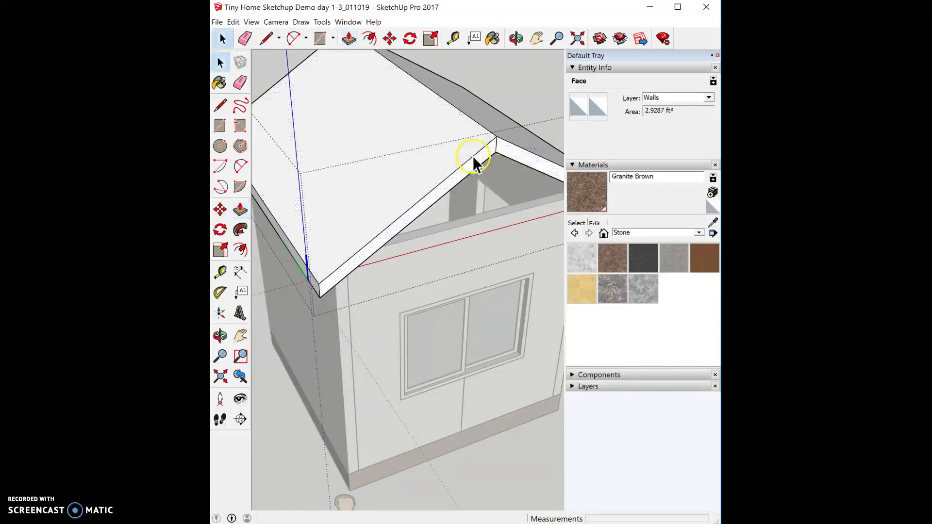
scroll(442, 92, "down", 6)
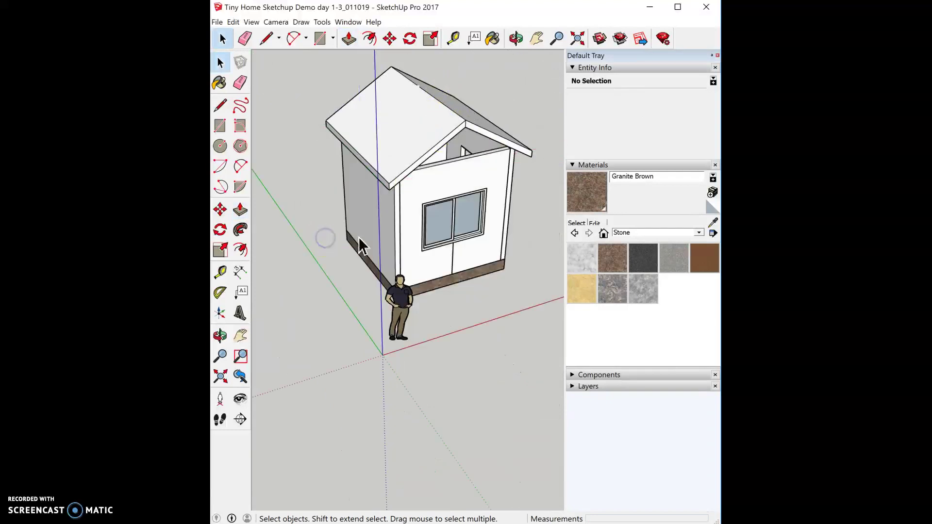
middle_click_drag(386, 247, 393, 199)
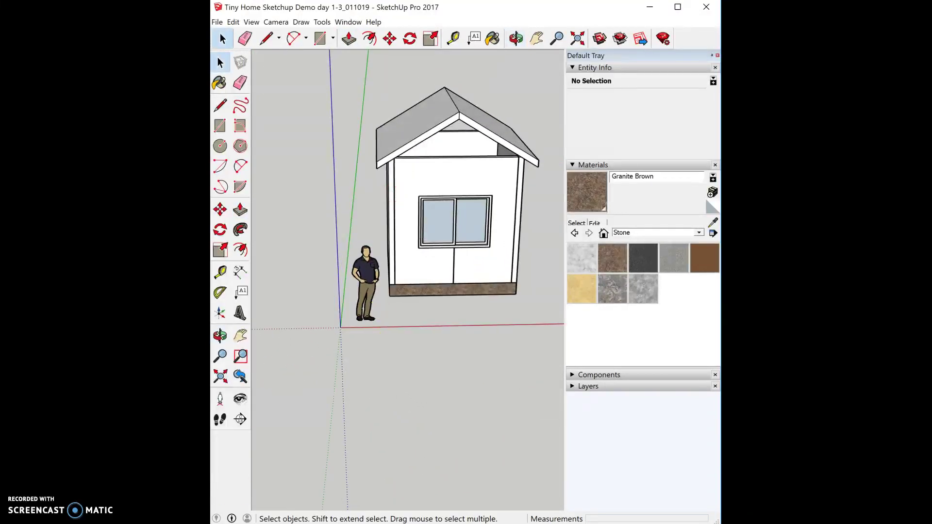
middle_click_drag(272, 228, 335, 262)
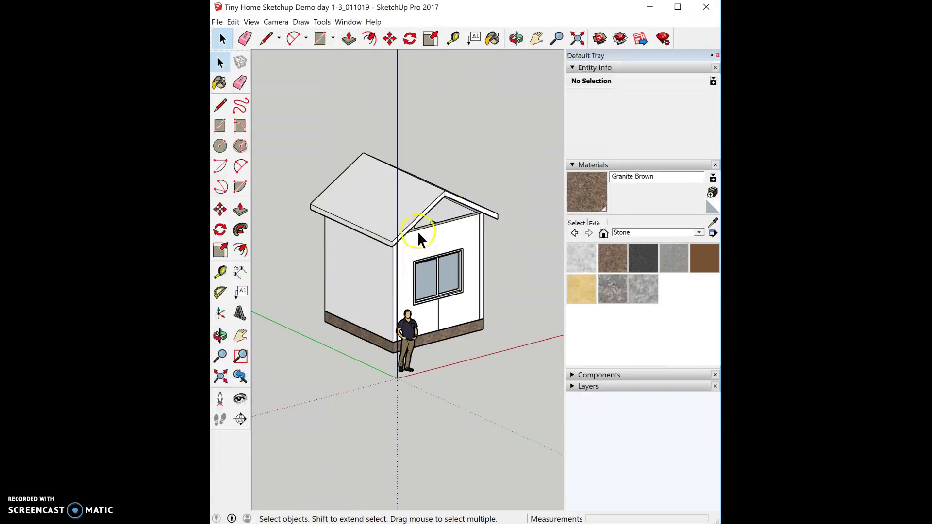
scroll(414, 233, "up", 3)
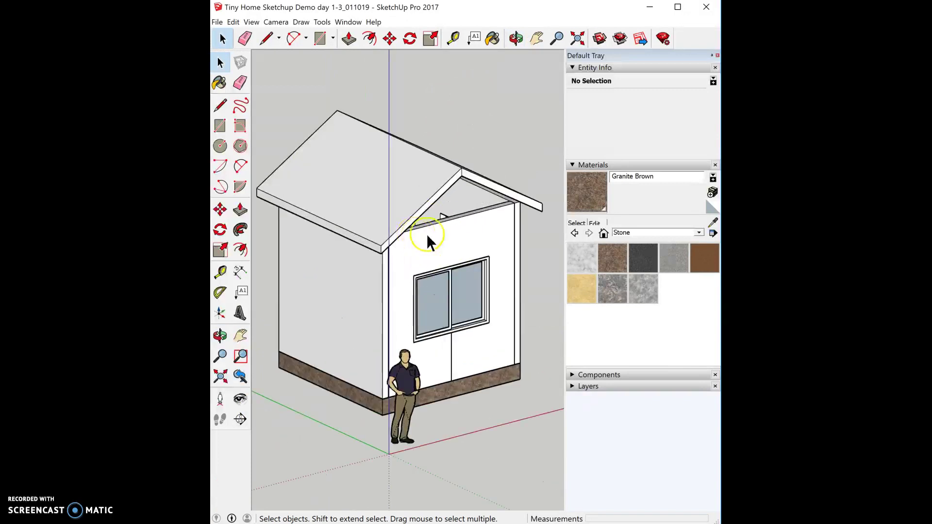
left_click(354, 288)
Select four wall and base components and hide them, leaving the windowed wall visible
middle_click_drag(322, 291, 444, 319)
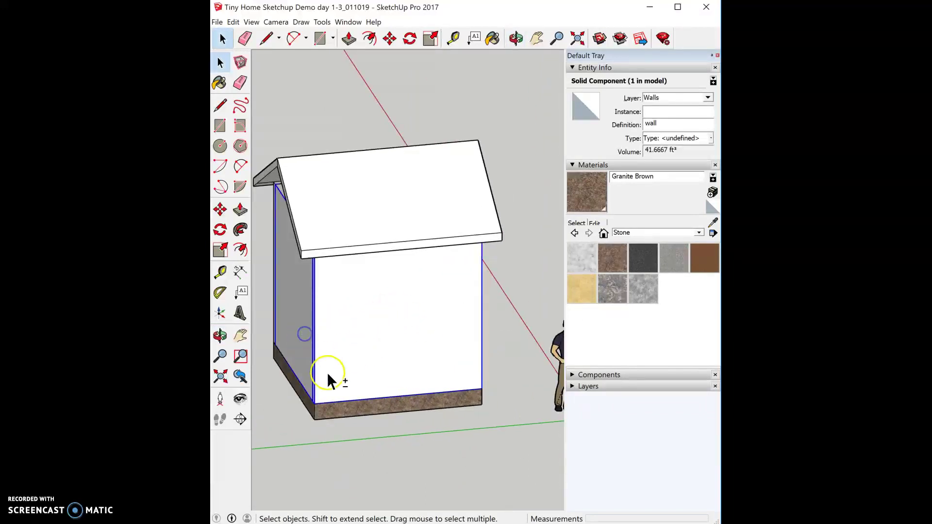
left_click(334, 403, "shift")
middle_click_drag(294, 373, 360, 330)
left_click(375, 358, "shift")
left_click(367, 332, "shift")
right_click(367, 332)
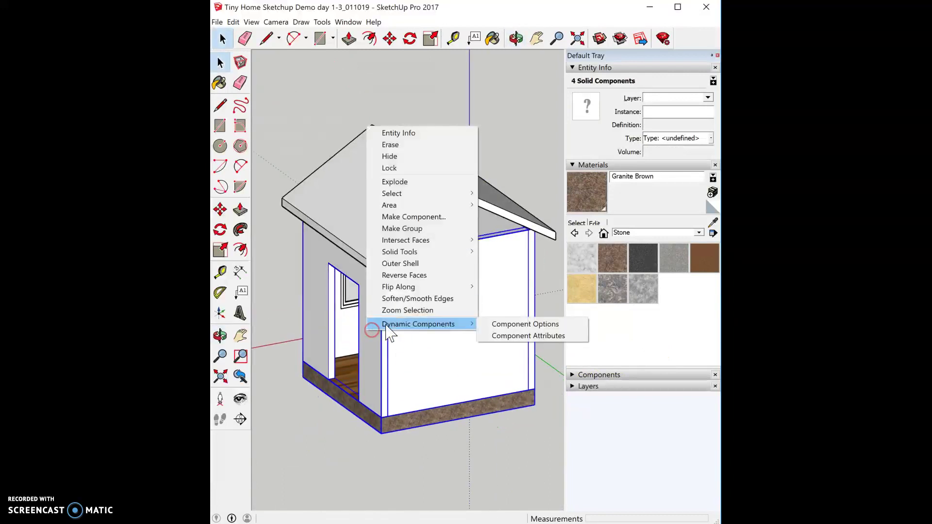
left_click(389, 156)
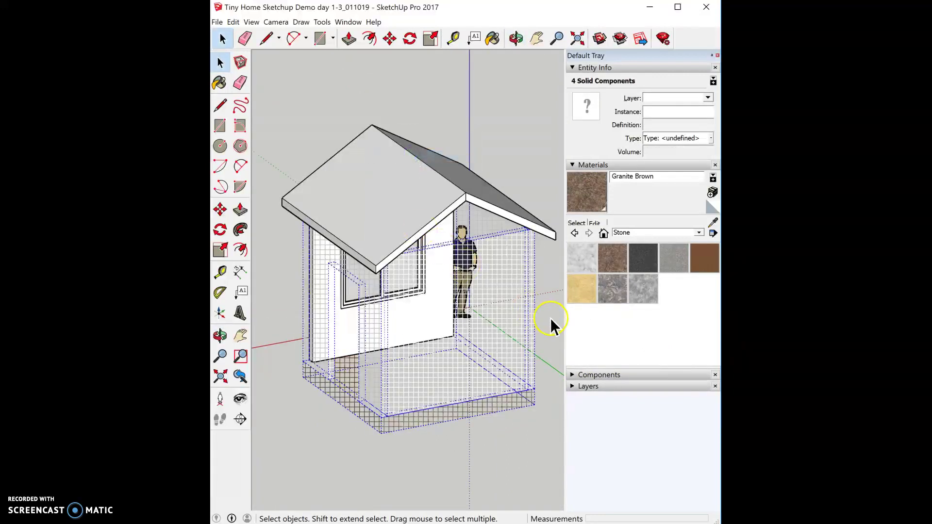
middle_click_drag(552, 316, 332, 385)
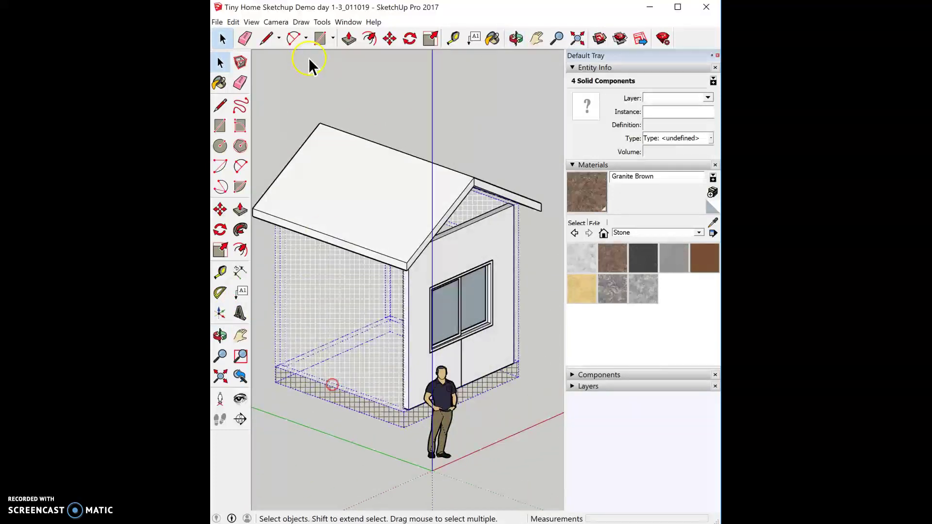
Turn off Hidden Geometry display and clear the selection
left_click(251, 22)
left_click(269, 61)
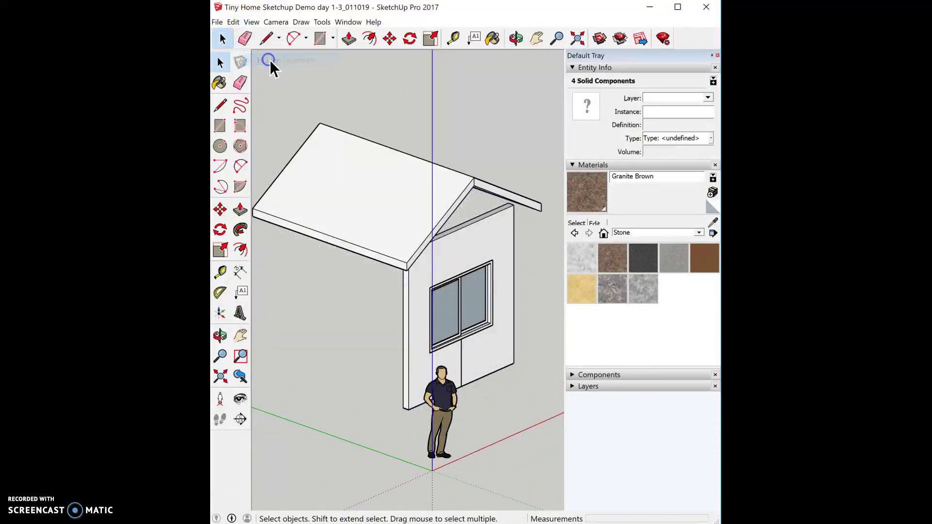
left_click(301, 72)
middle_click_drag(416, 207, 320, 231)
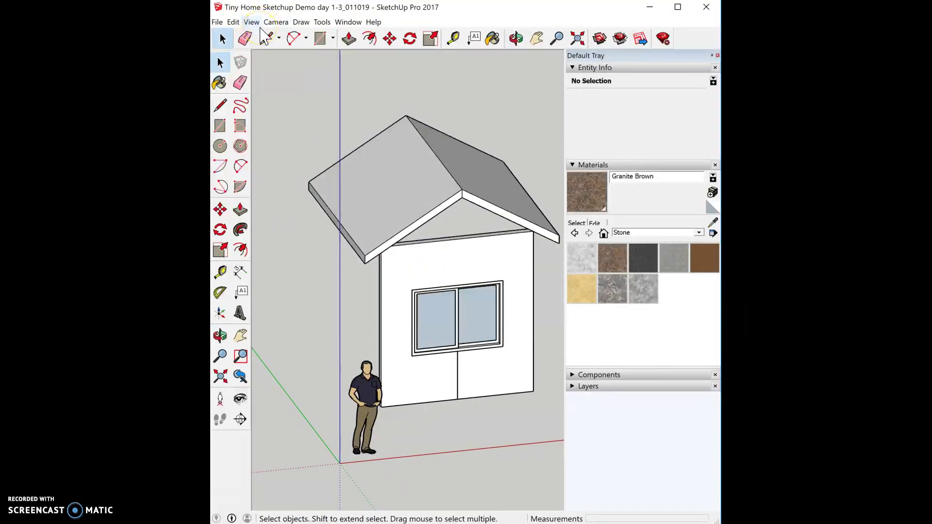
Switch to the Front standard view, then orbit and zoom onto the gable
left_click(275, 21)
left_click(329, 59)
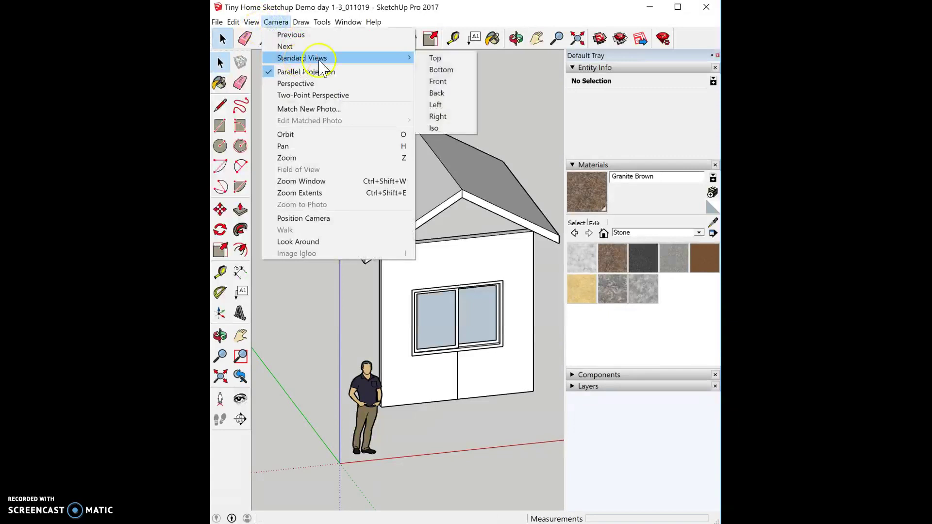
left_click(437, 81)
middle_click_drag(354, 208, 534, 266)
scroll(483, 197, "up", 3)
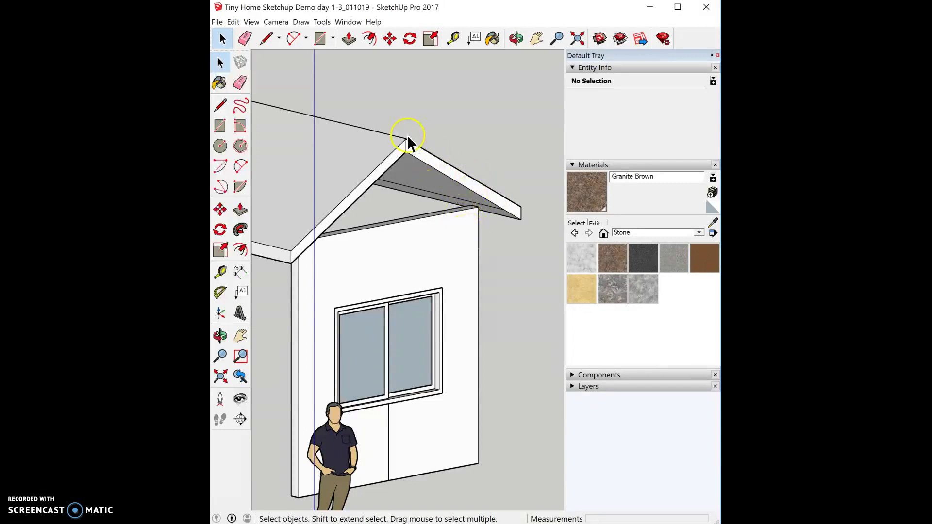
Push the roof group's end face in by 1' and exit the group
triple_click(435, 171)
left_click(350, 39)
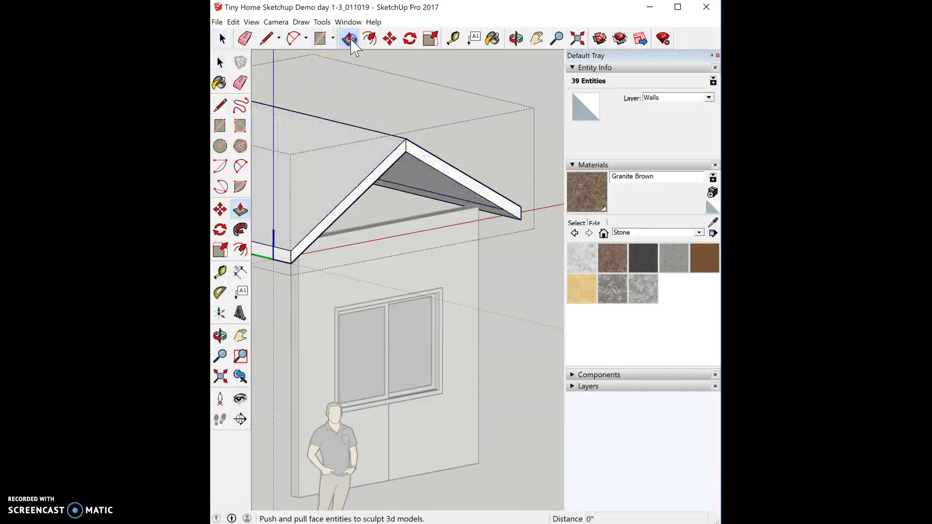
left_click_drag(454, 177, 383, 230)
left_click(222, 38)
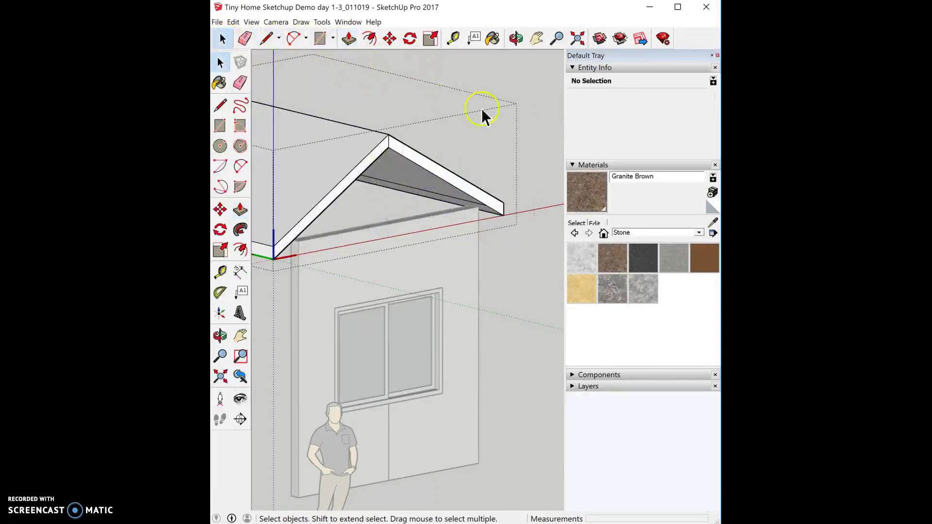
left_click(519, 102)
Return to the Front view, pan into position, and enter the wall group
left_click(276, 22)
left_click(307, 58)
left_click(439, 81)
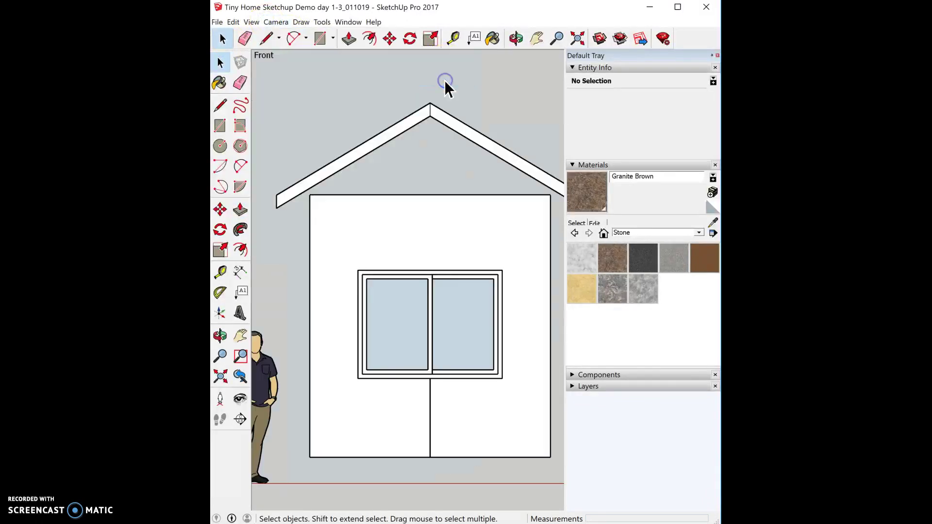
scroll(509, 106, "down", 3)
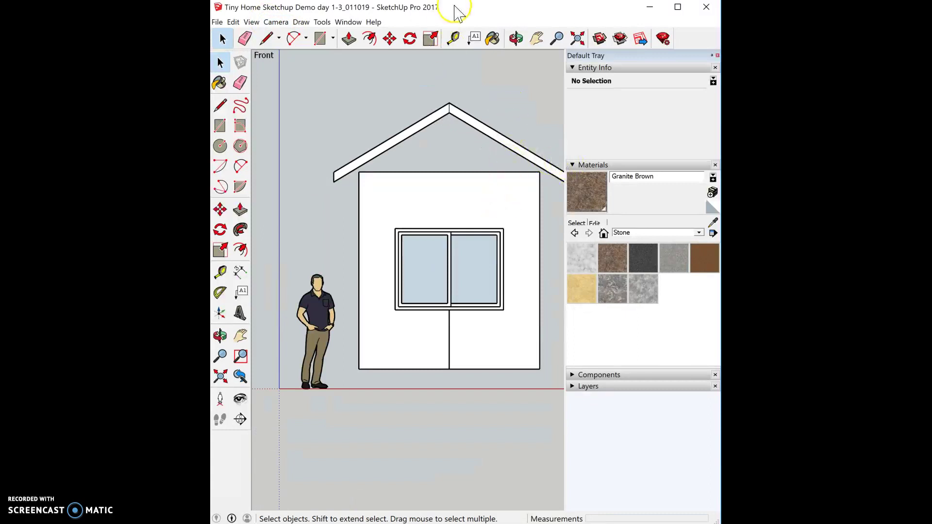
left_click(537, 38)
left_click_drag(521, 88, 477, 127)
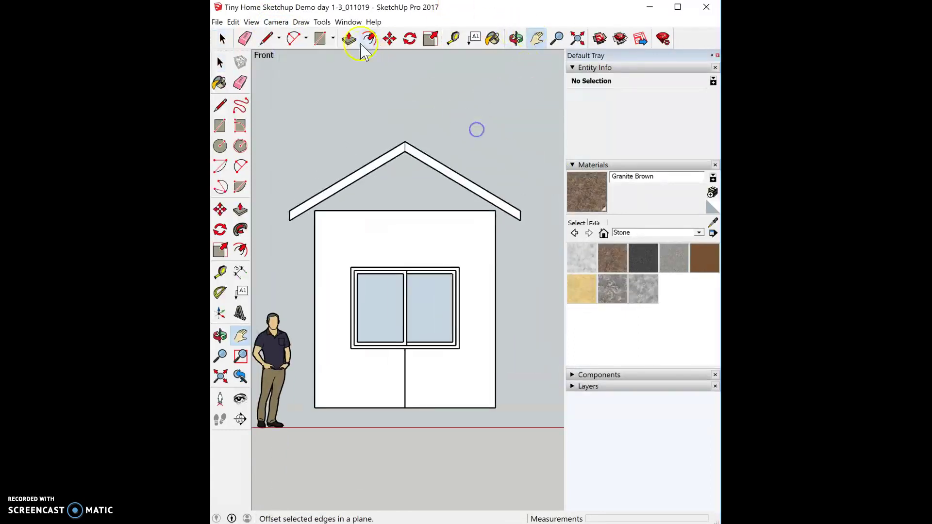
left_click(223, 38)
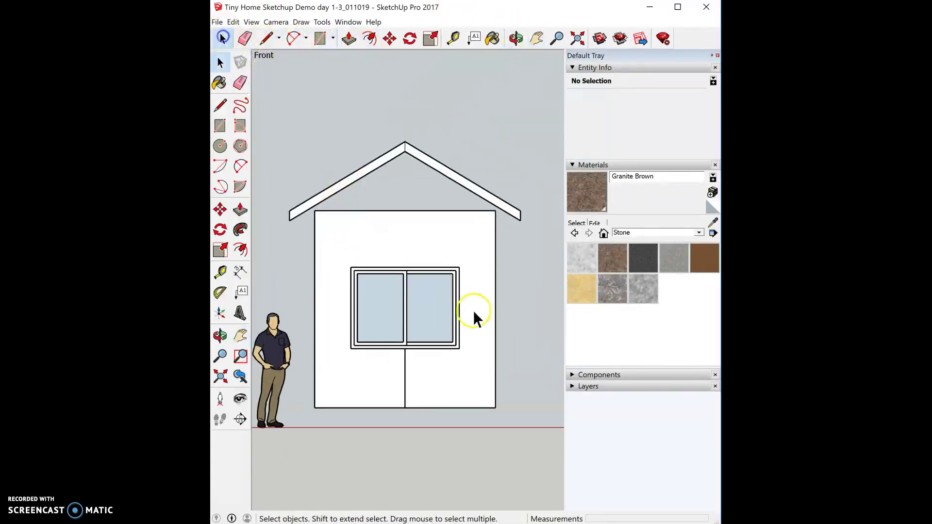
double_click(392, 236)
scroll(340, 147, "up", 1)
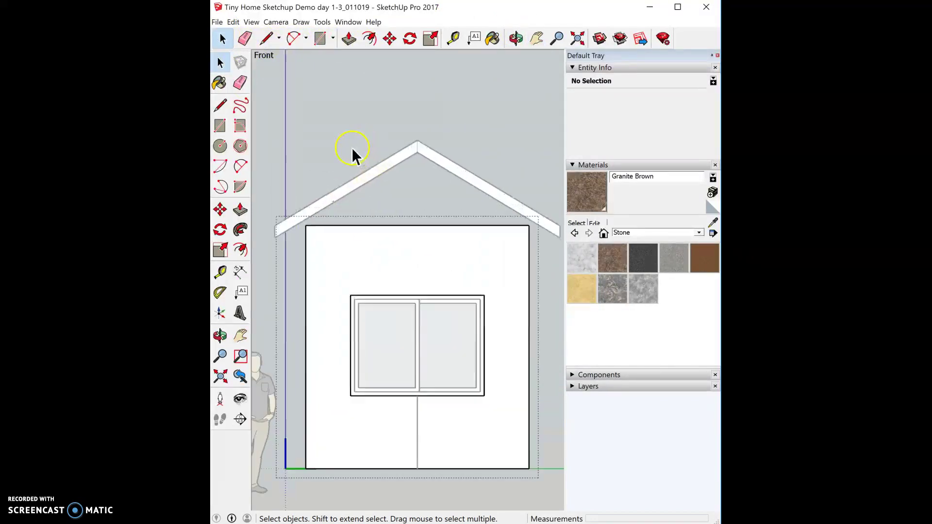
Draw lines from the wall's top-left corner to the roof peak and right eave, forming the gable
left_click(259, 38)
left_click(306, 225)
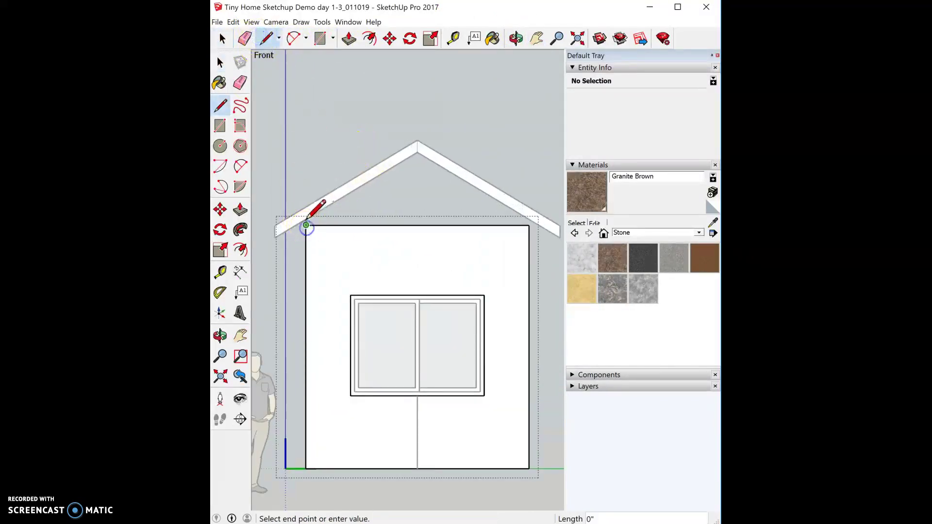
scroll(312, 214, "up", 1)
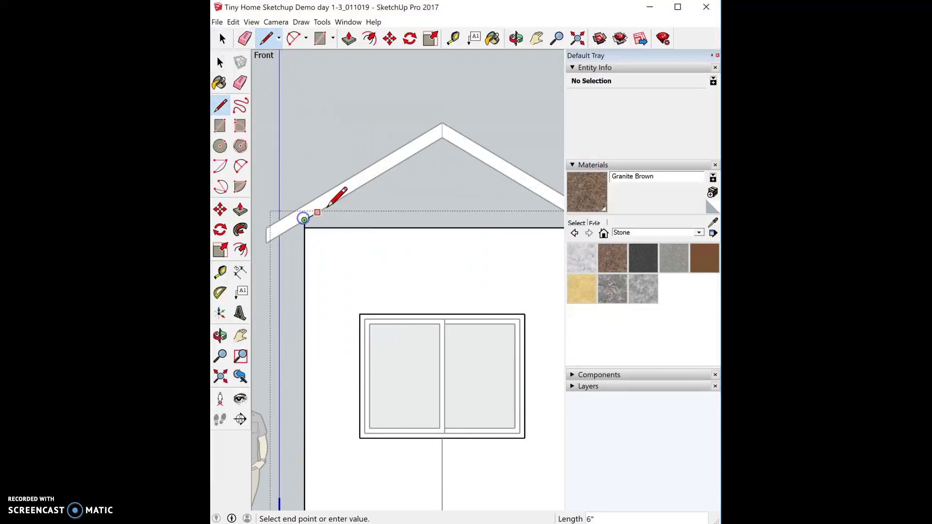
left_click(442, 137)
scroll(442, 137, "down", 2)
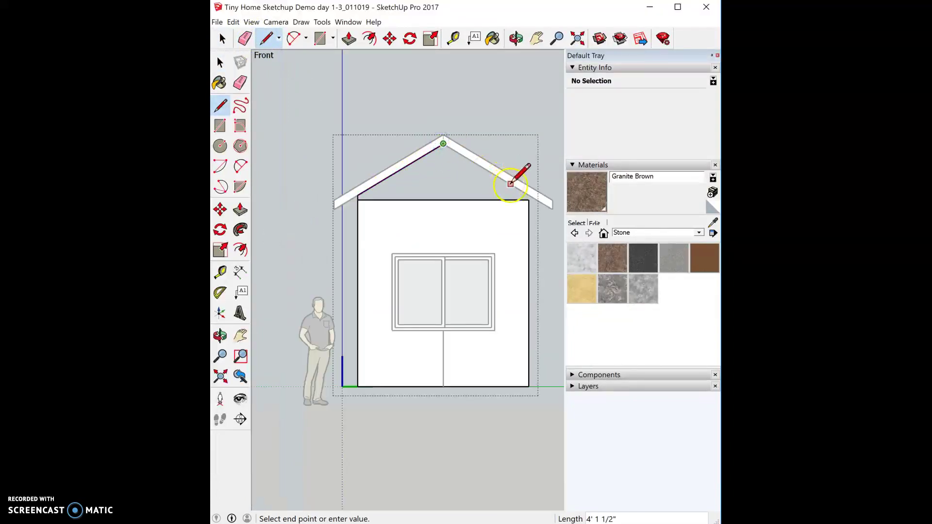
left_click(529, 197)
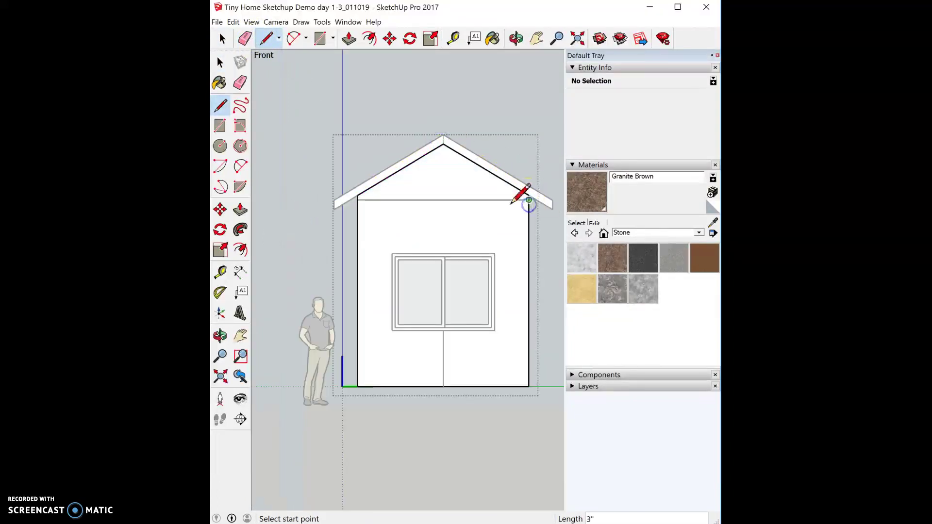
key("space")
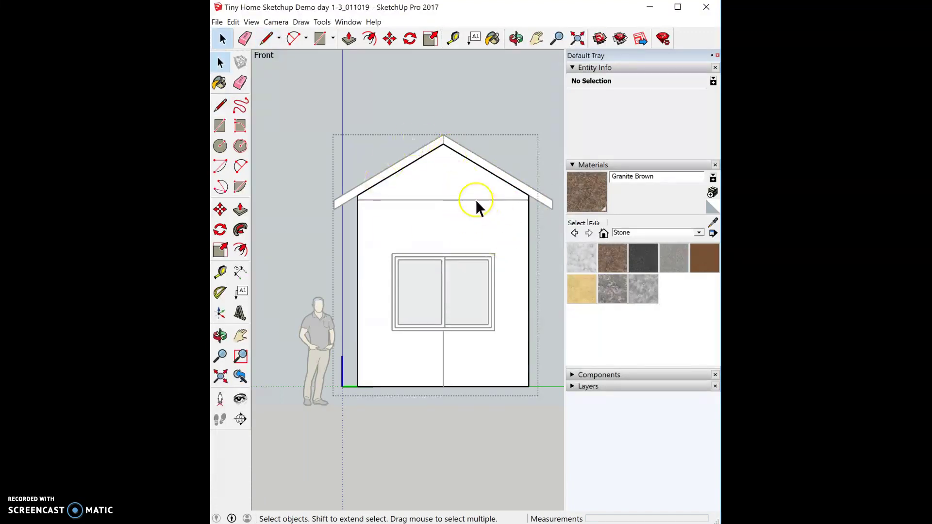
Select the horizontal edge under the gable, then orbit to inspect the house
left_click(476, 200)
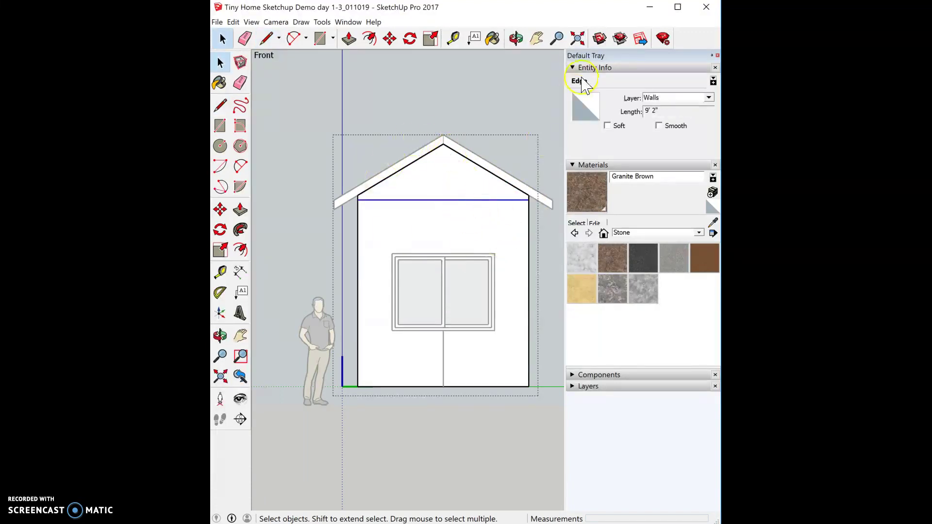
left_click(501, 93)
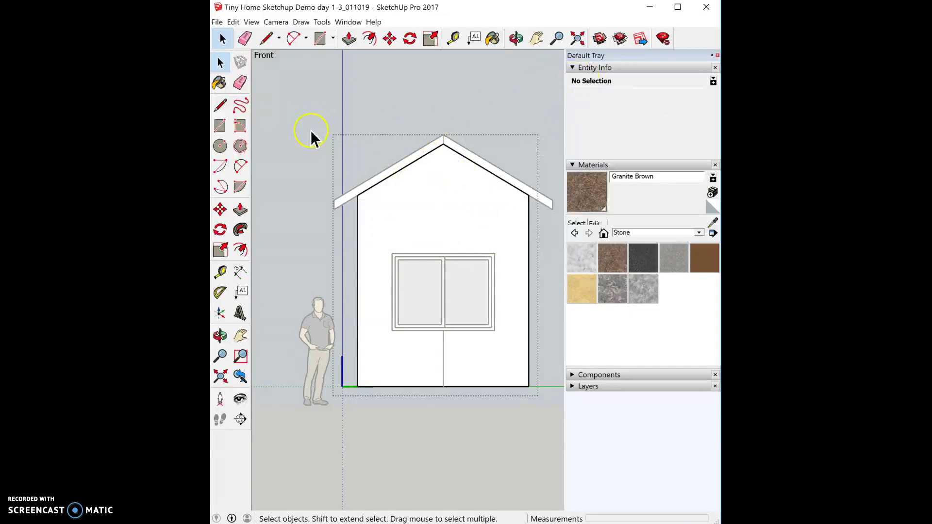
middle_click_drag(310, 130, 480, 112)
middle_click_drag(301, 129, 371, 137)
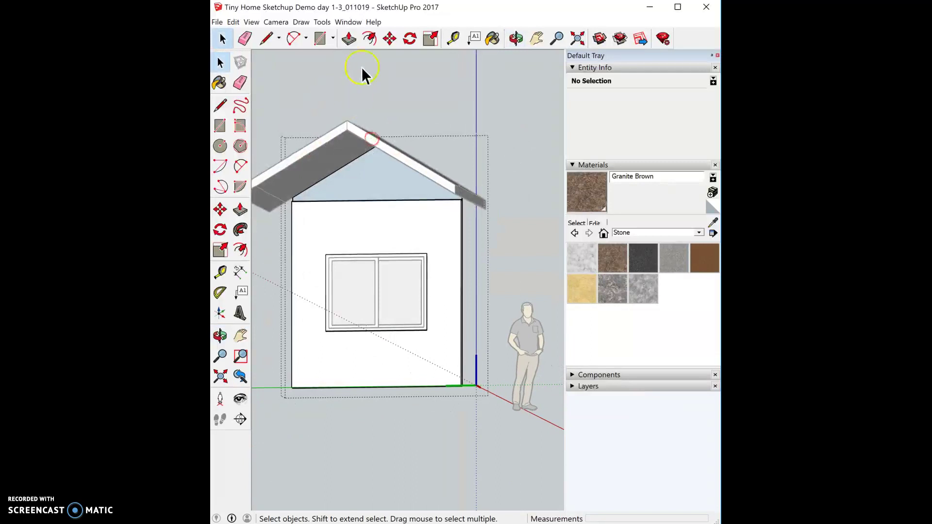
Push/pull the front wall face so the gable spans the wall thickness
left_click(348, 38)
left_click(350, 190)
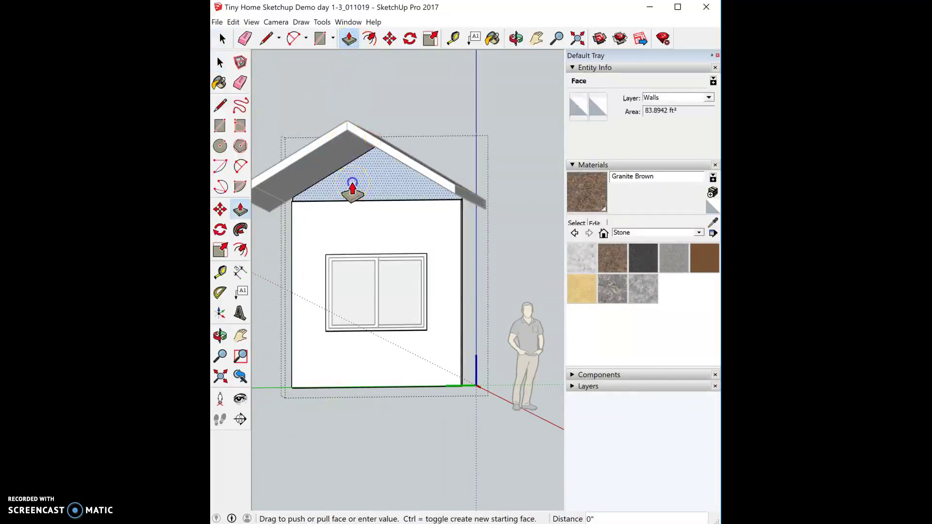
left_click(336, 220)
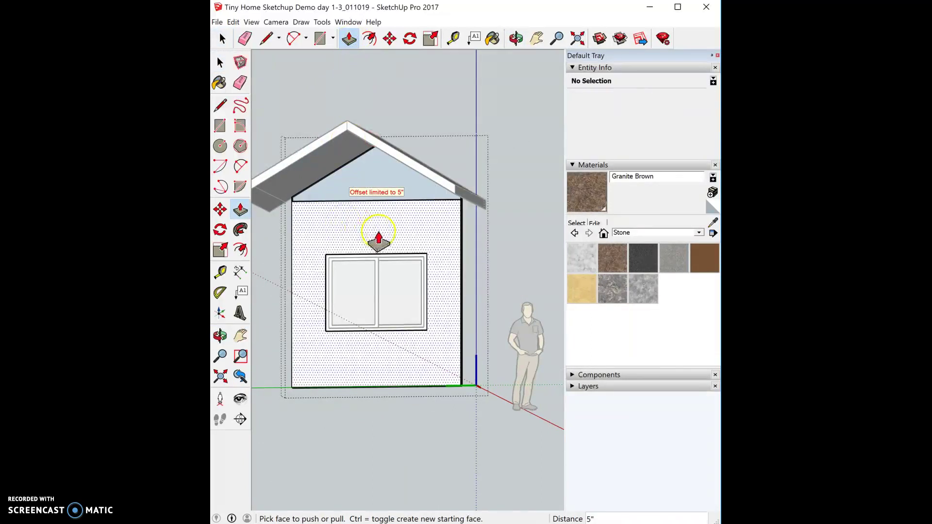
middle_click_drag(400, 146, 341, 143)
Close the back gable with a line from eave corner to ridge and delete the seam edge
left_click(266, 38)
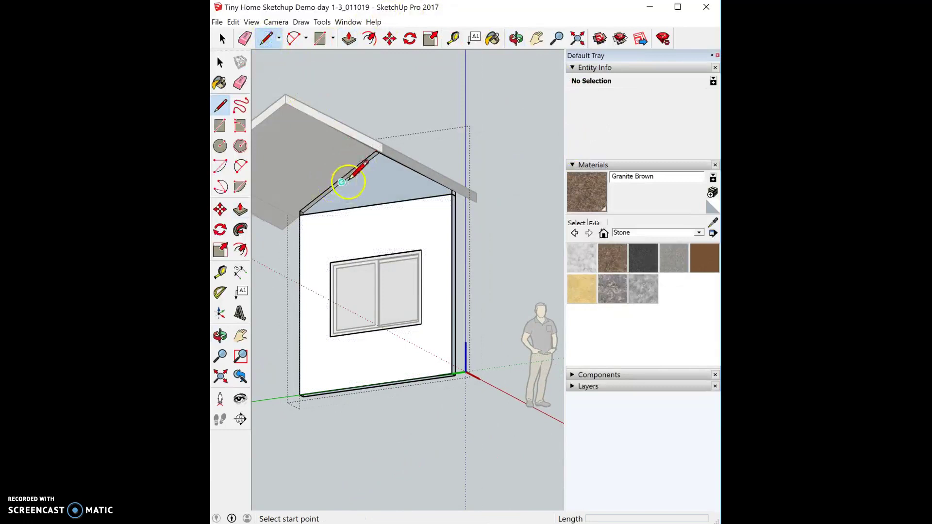
scroll(348, 181, "up", 3)
left_click(275, 226)
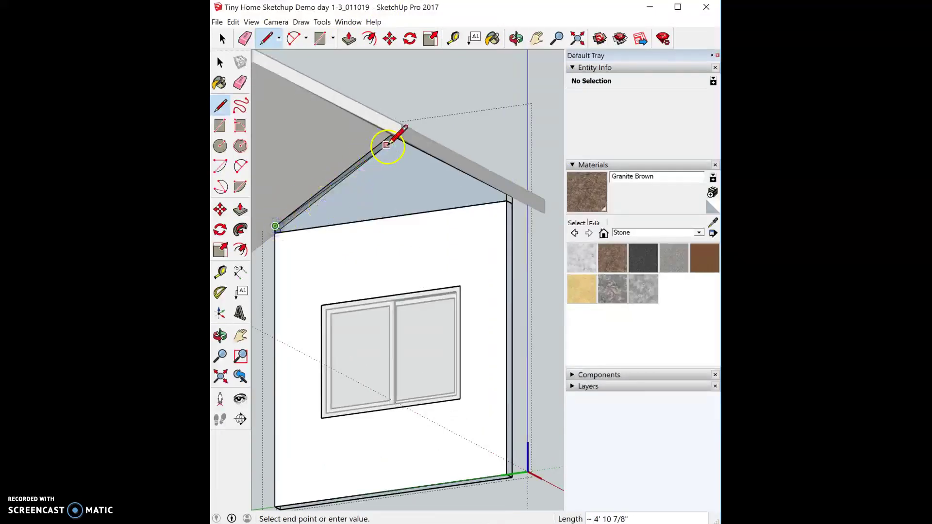
middle_click_drag(385, 146, 435, 131)
left_click(386, 138)
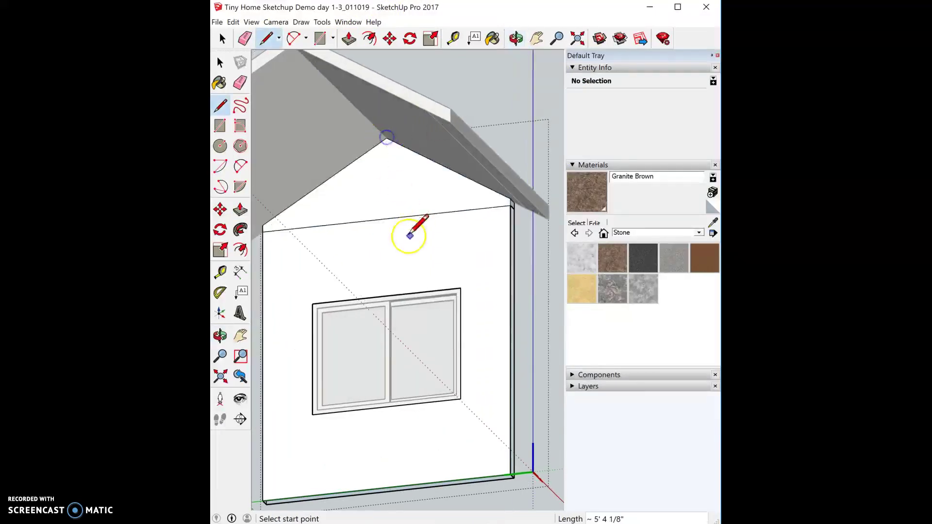
key("space")
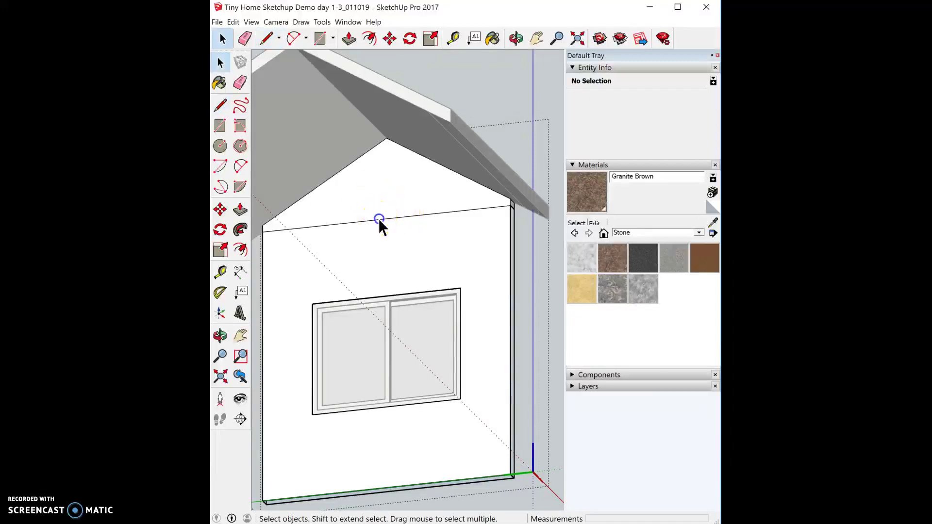
left_click(378, 220)
key("Delete")
middle_click_drag(376, 219, 491, 131)
Show hidden geometry, unhide the wall and base components, and switch to Front view
left_click(251, 22)
left_click(274, 63)
middle_click_drag(340, 295, 604, 303)
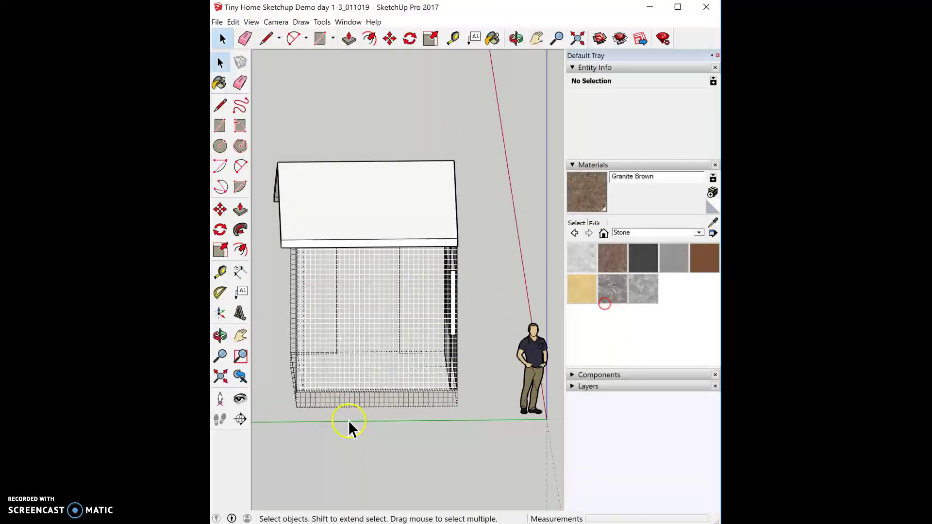
right_click(326, 327)
left_click(362, 157)
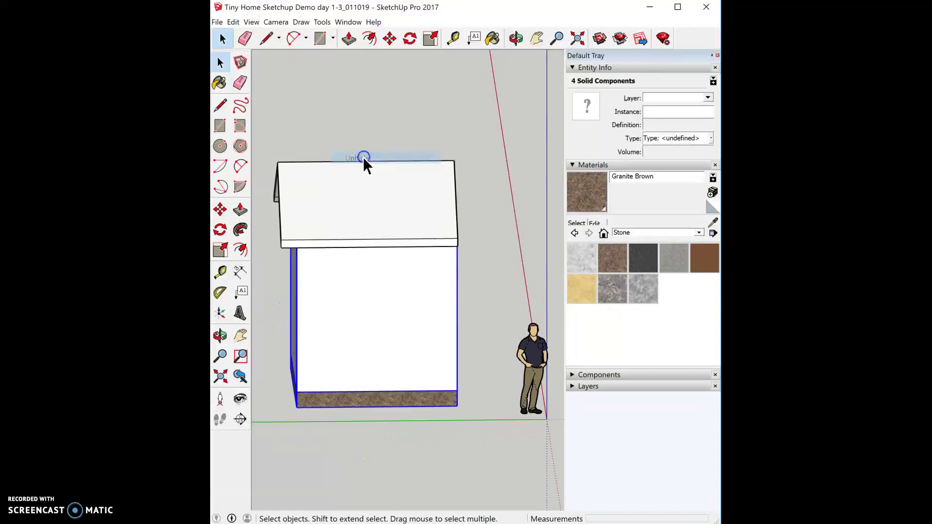
left_click(310, 123)
mouse_move(310, 308)
middle_mouse_down()
mouse_move(522, 264)
mouse_move(447, 297)
mouse_move(309, 290)
middle_mouse_up()
key("F3")
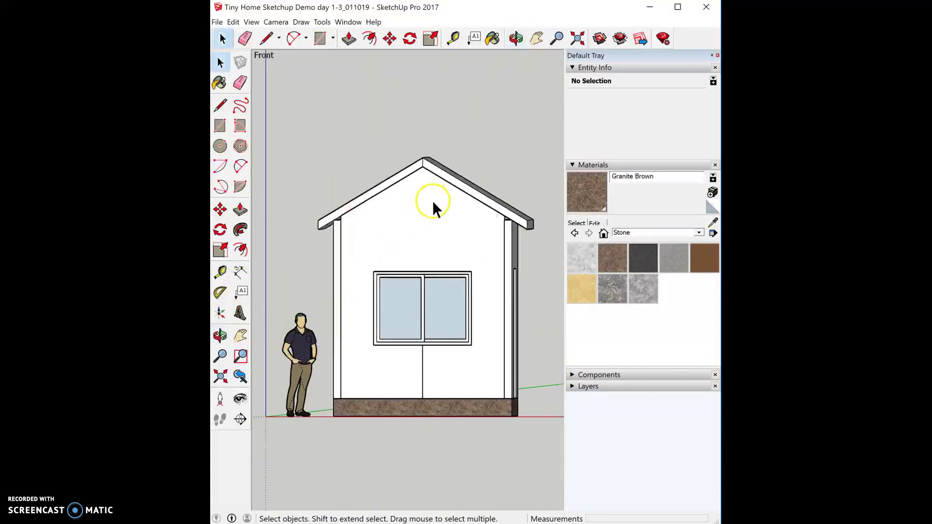
Inside the roof group, pull the front end face out 1', then exit the group
middle_click_drag(435, 204, 418, 214)
double_click(418, 214)
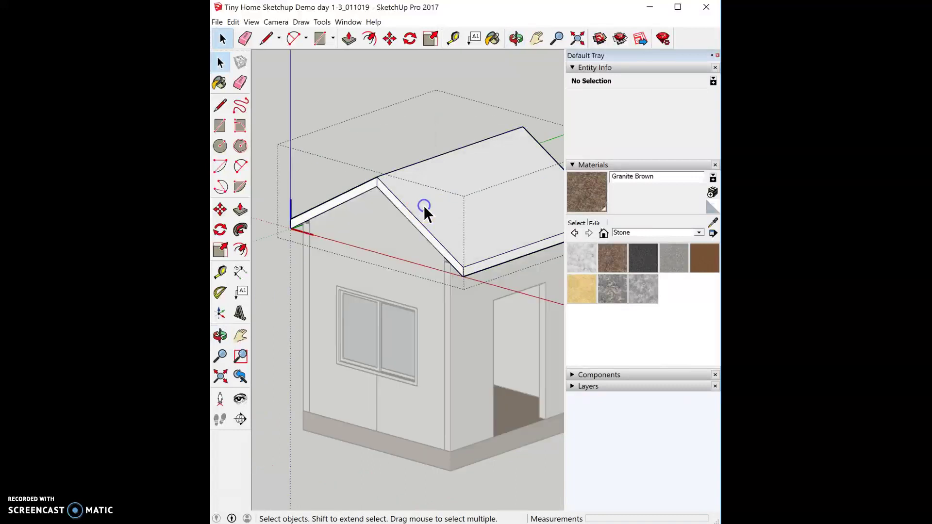
left_click(348, 39)
left_click(387, 206)
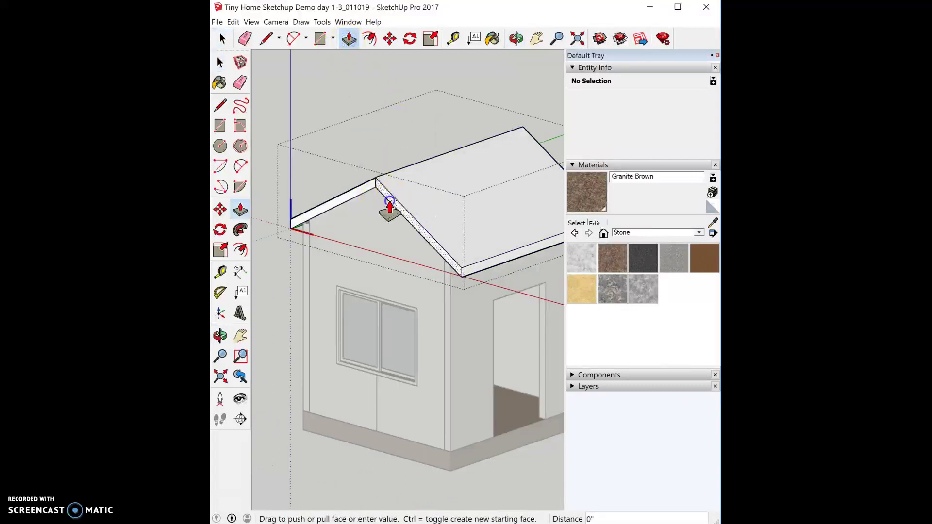
left_click(381, 214)
left_click(385, 218)
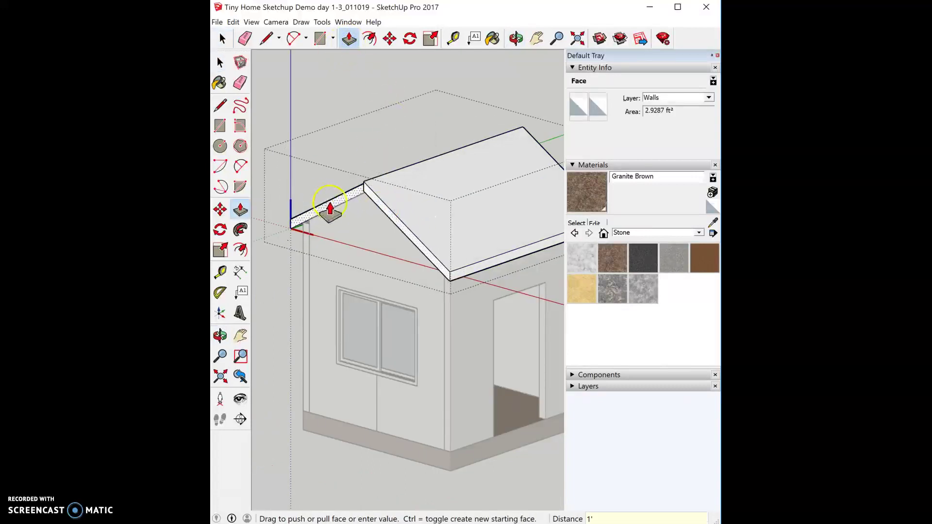
left_click(392, 209)
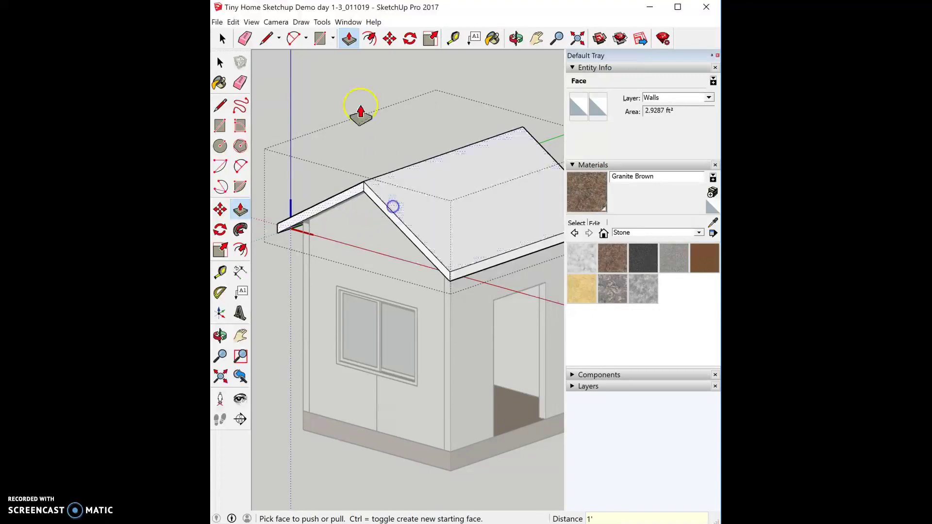
left_click(222, 62)
left_click(308, 79)
scroll(313, 84, "down", 5)
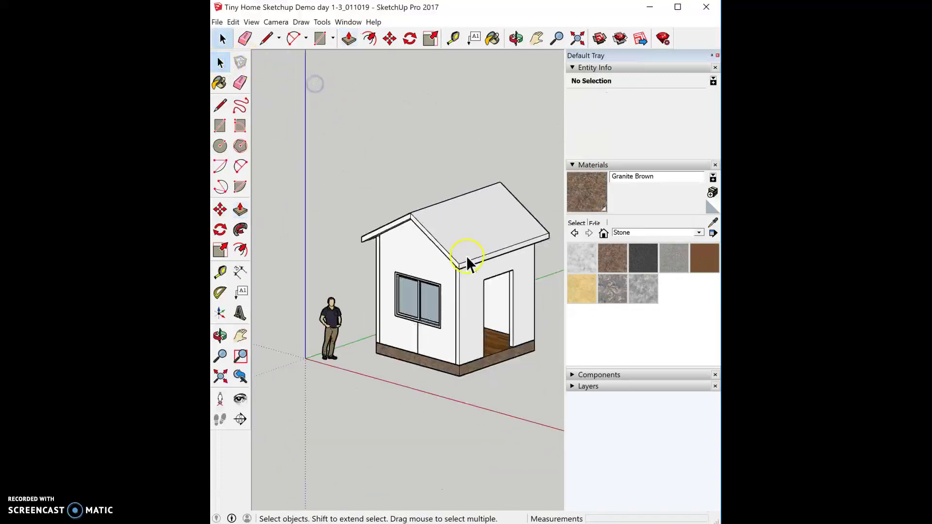
middle_click_drag(466, 260, 272, 286)
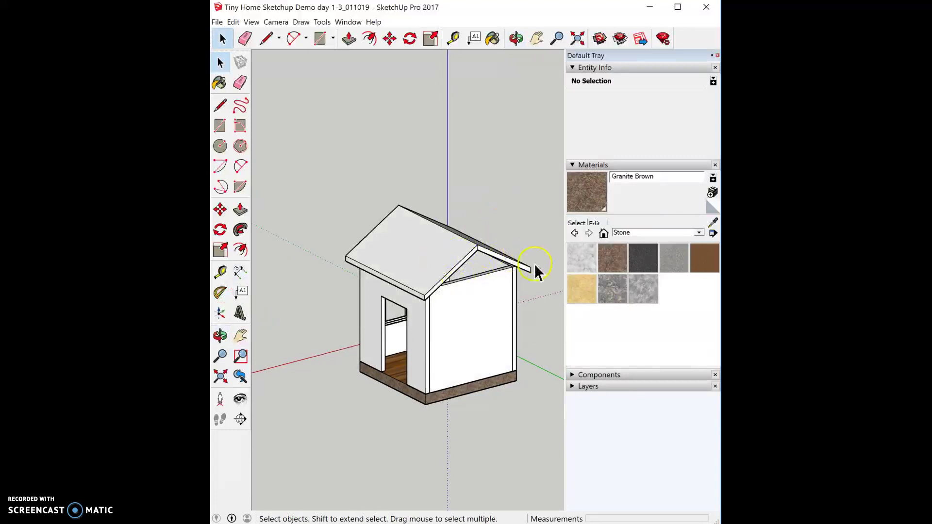
middle_click_drag(454, 267, 315, 256)
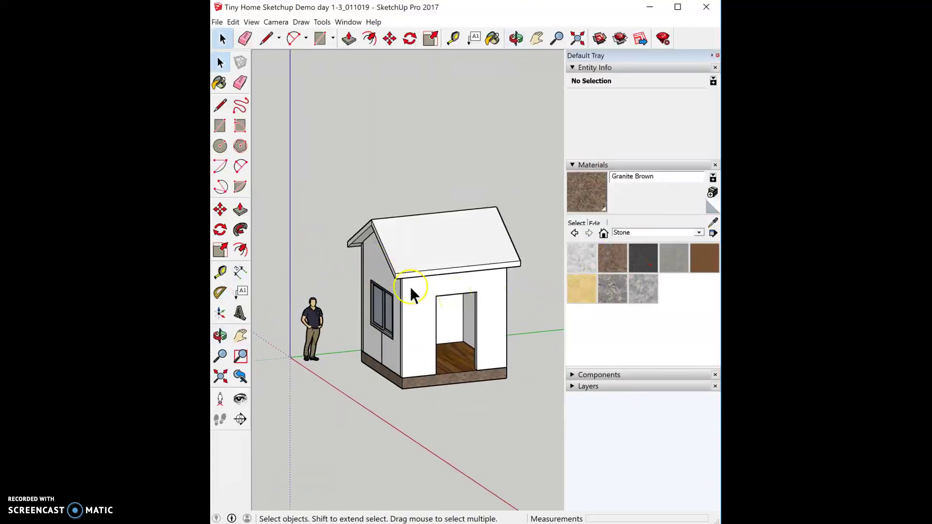